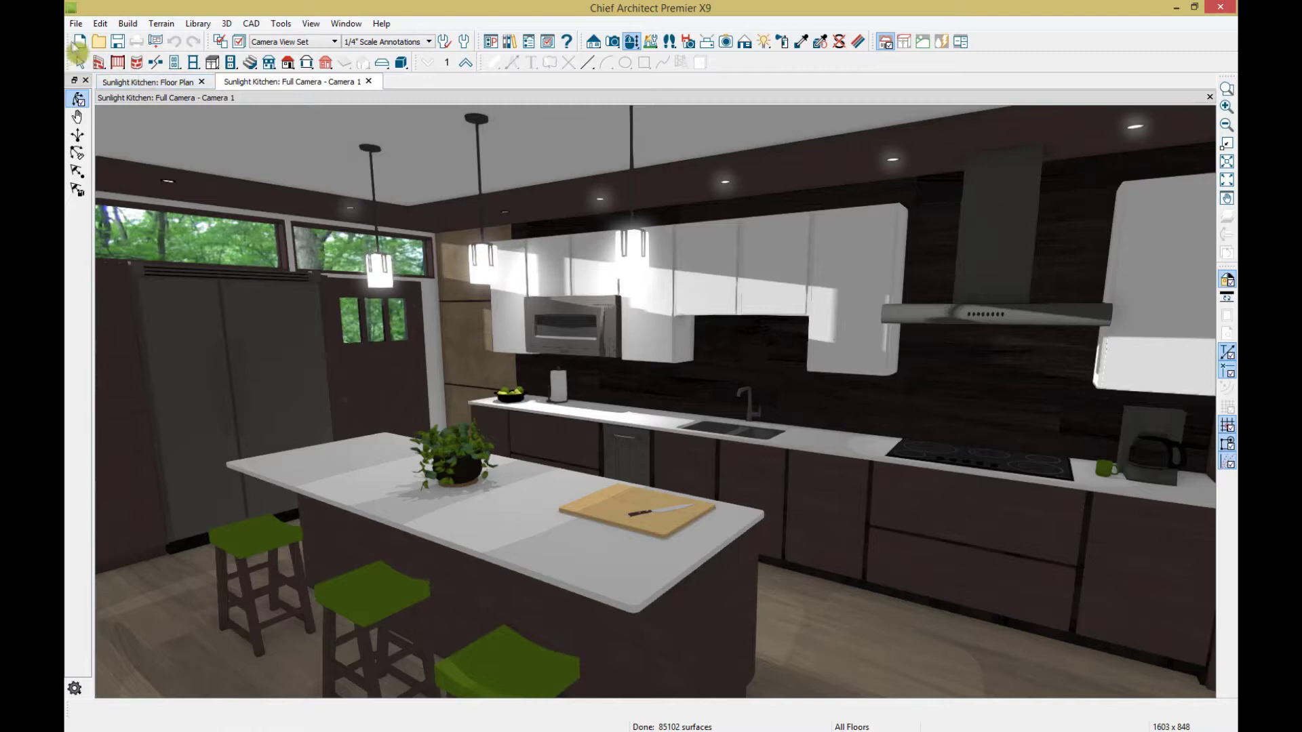
Start a new blank plan and draw a north pointer pointing straight up near the centre
{"action": "left_click", "coordinate": [80, 42]}
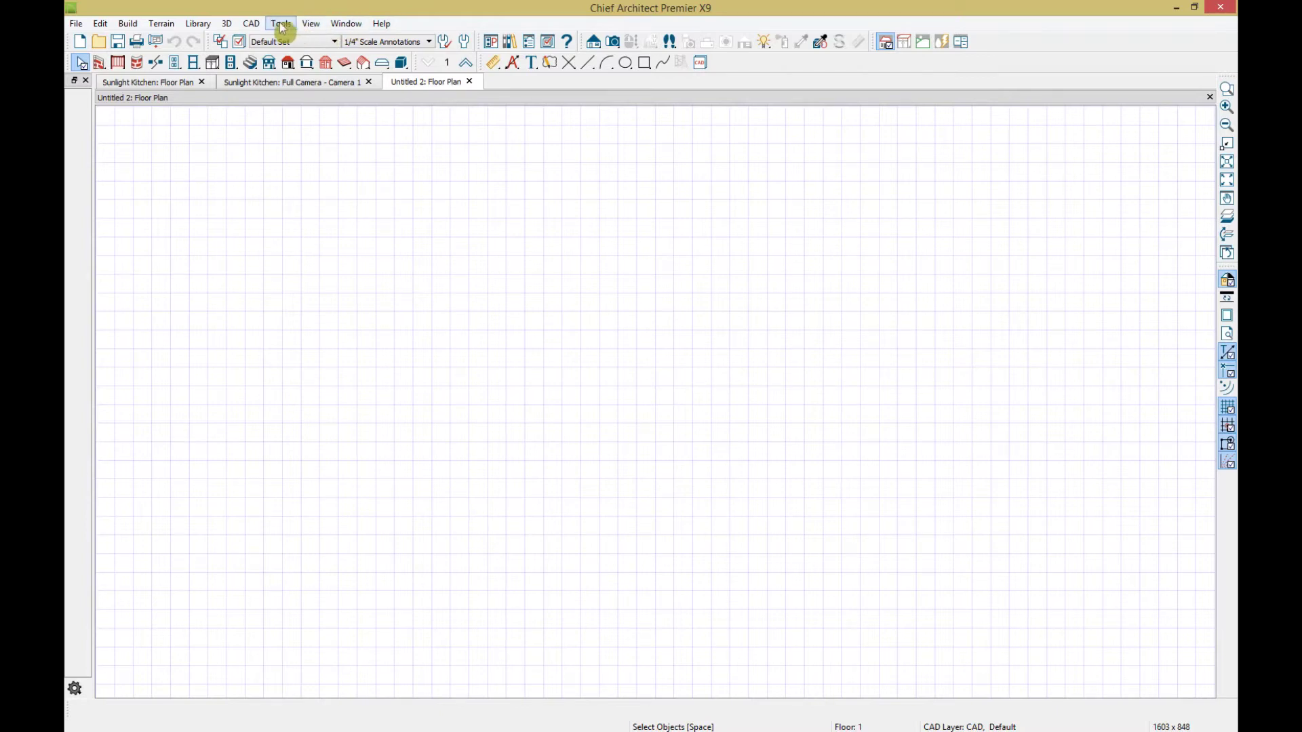
{"action": "left_click", "coordinate": [251, 24]}
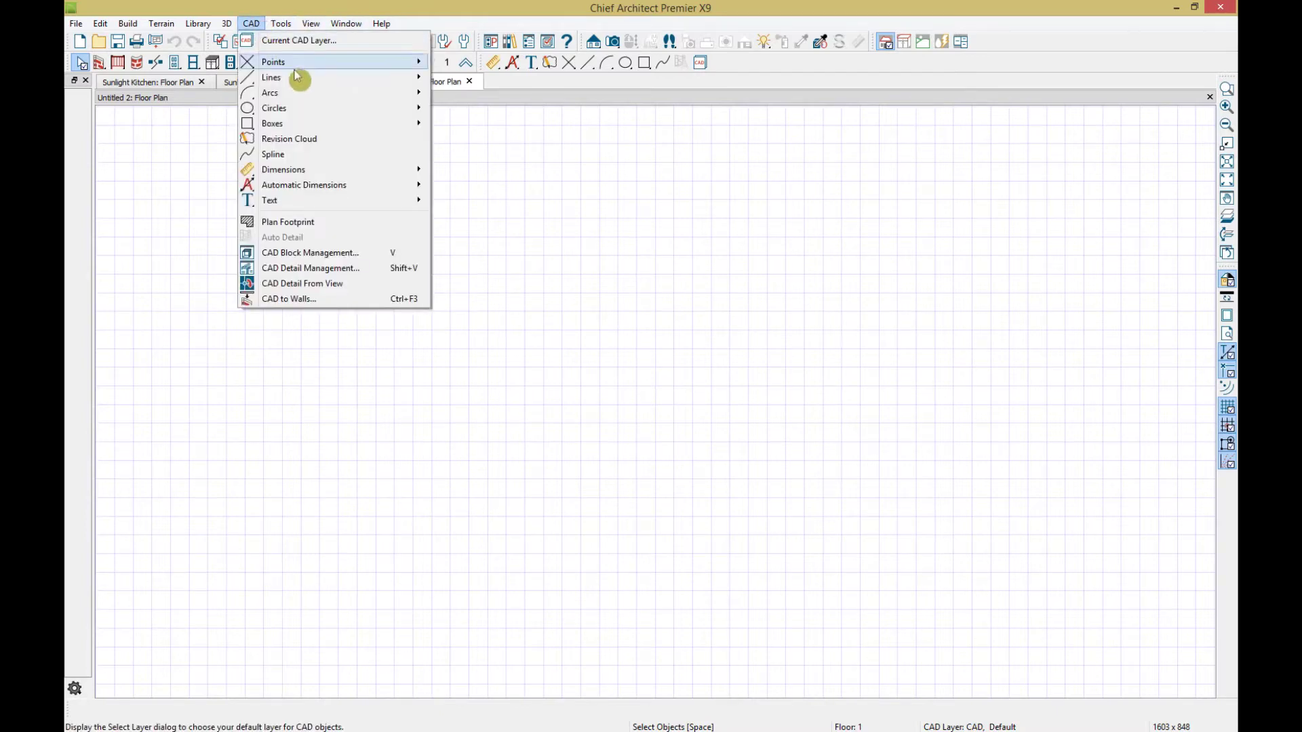
{"action": "mouse_move", "coordinate": [270, 78]}
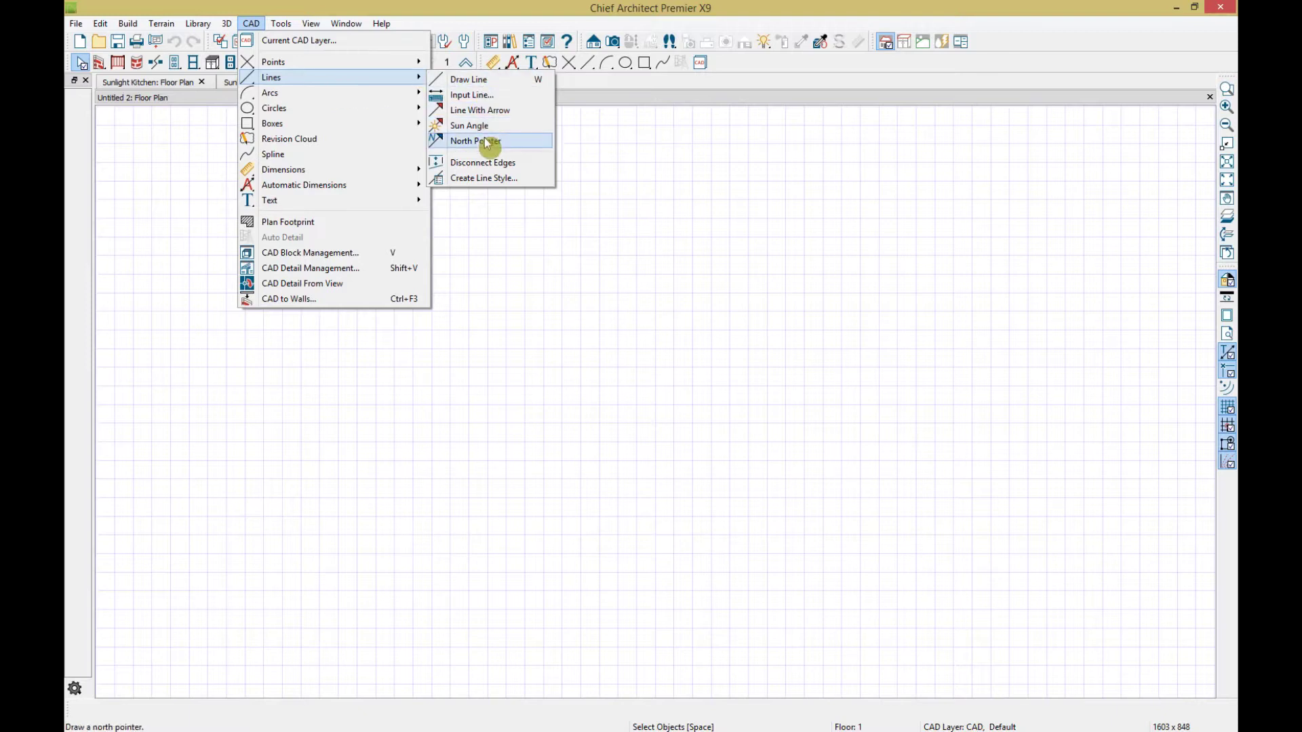
{"action": "left_click", "coordinate": [484, 141]}
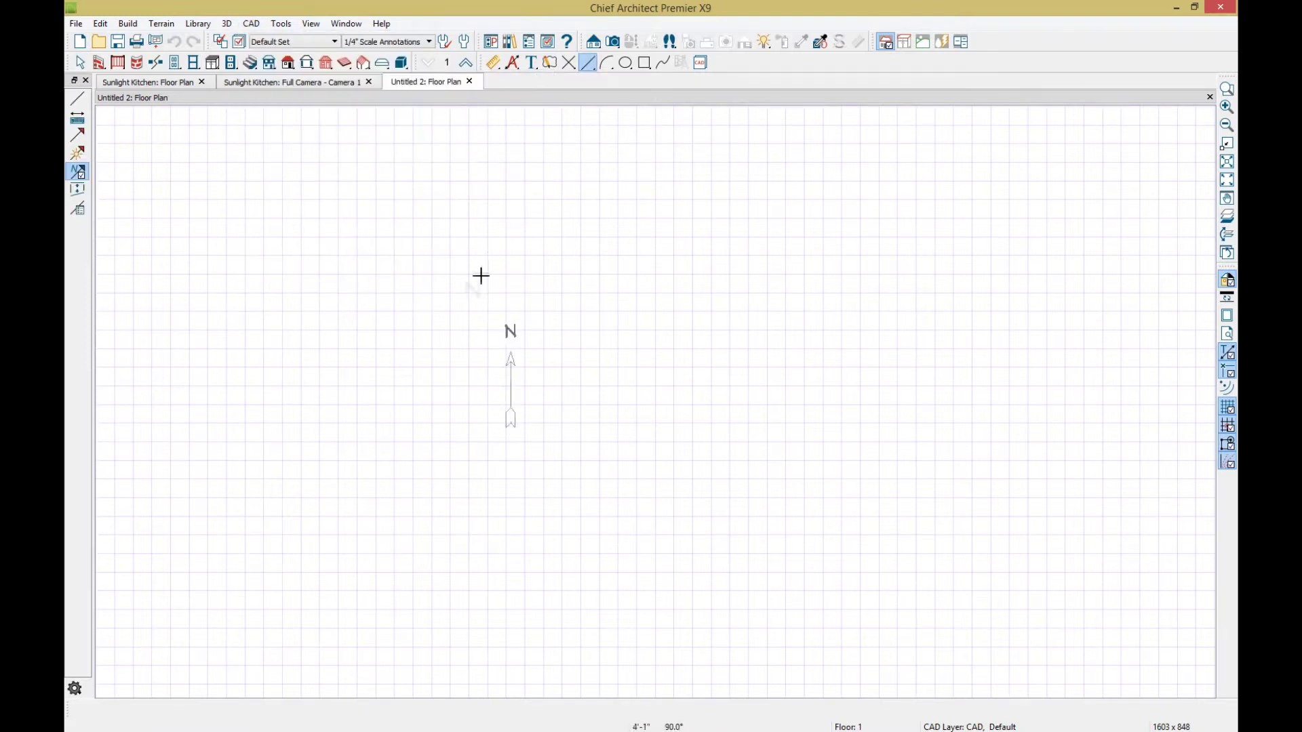
{"action": "left_click_drag", "start_coordinate": [503, 412], "coordinate": [510, 260]}
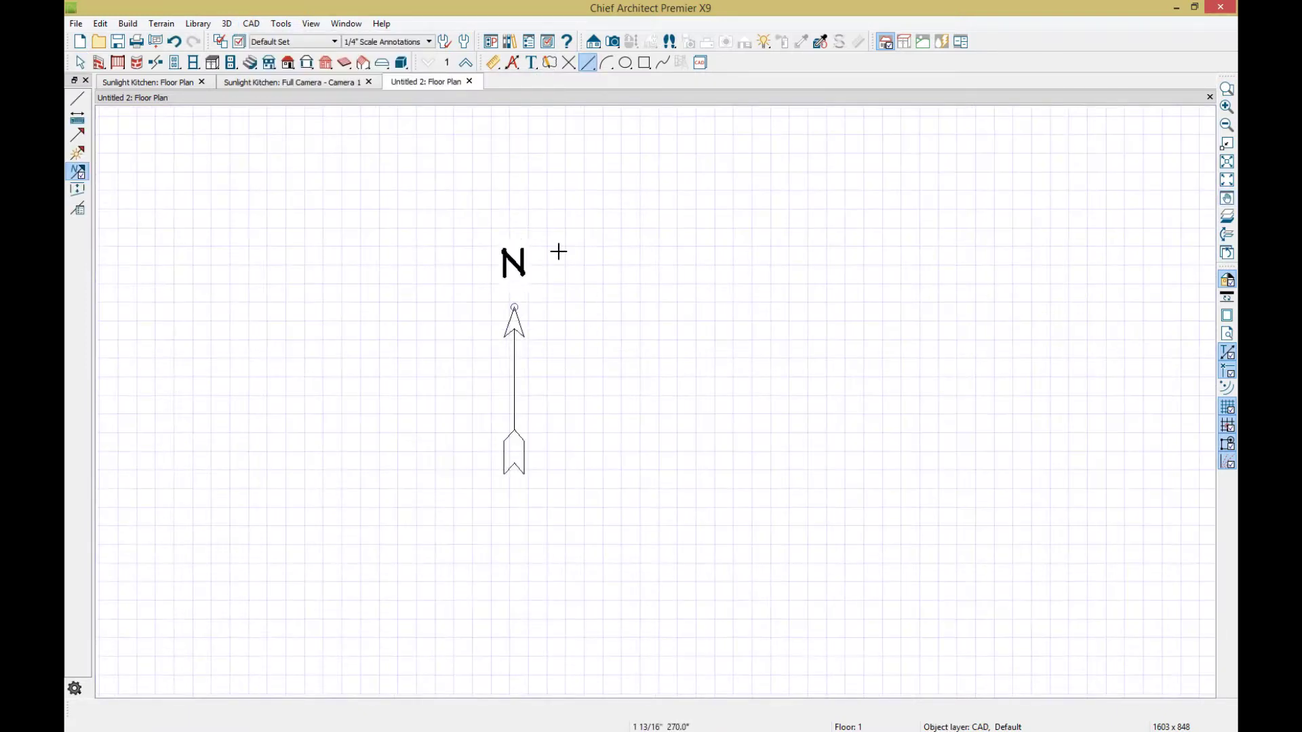
{"action": "left_click", "coordinate": [251, 23]}
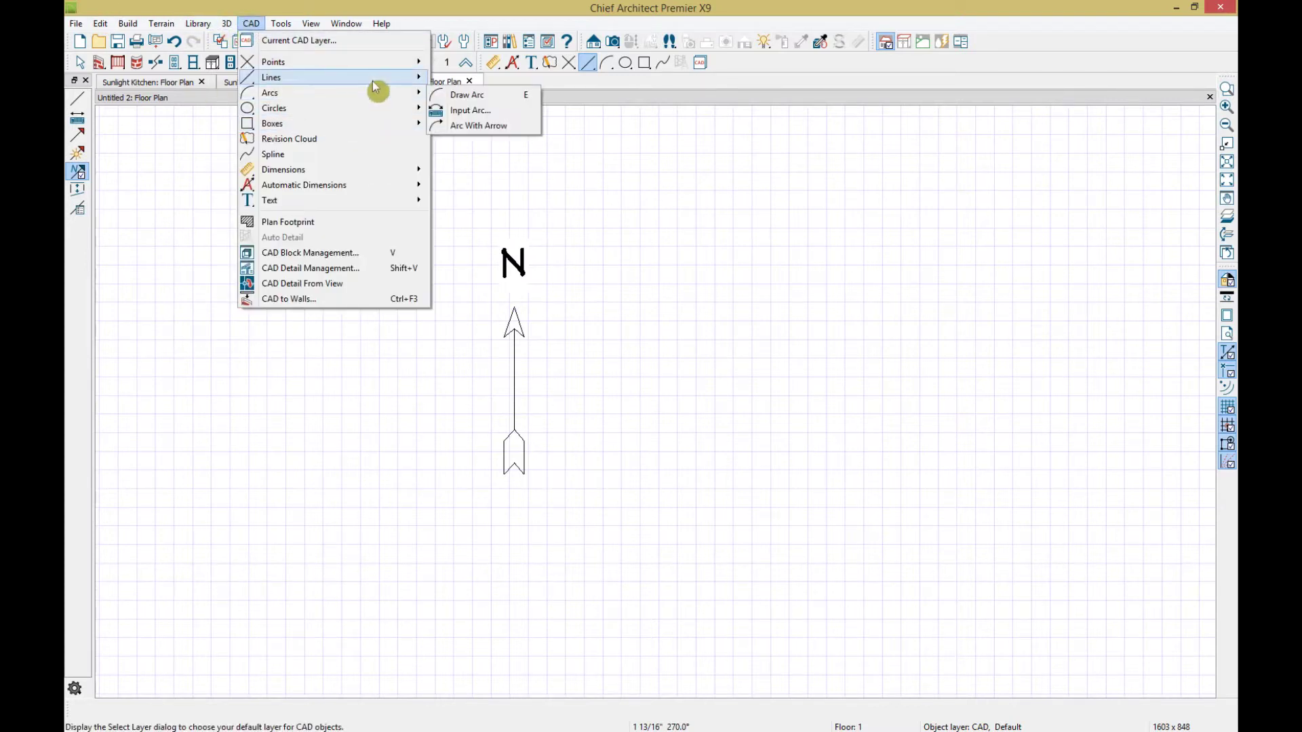
Place a sun angle on the plan with white lighting data enabled
{"action": "mouse_move", "coordinate": [272, 78]}
{"action": "left_click", "coordinate": [500, 133]}
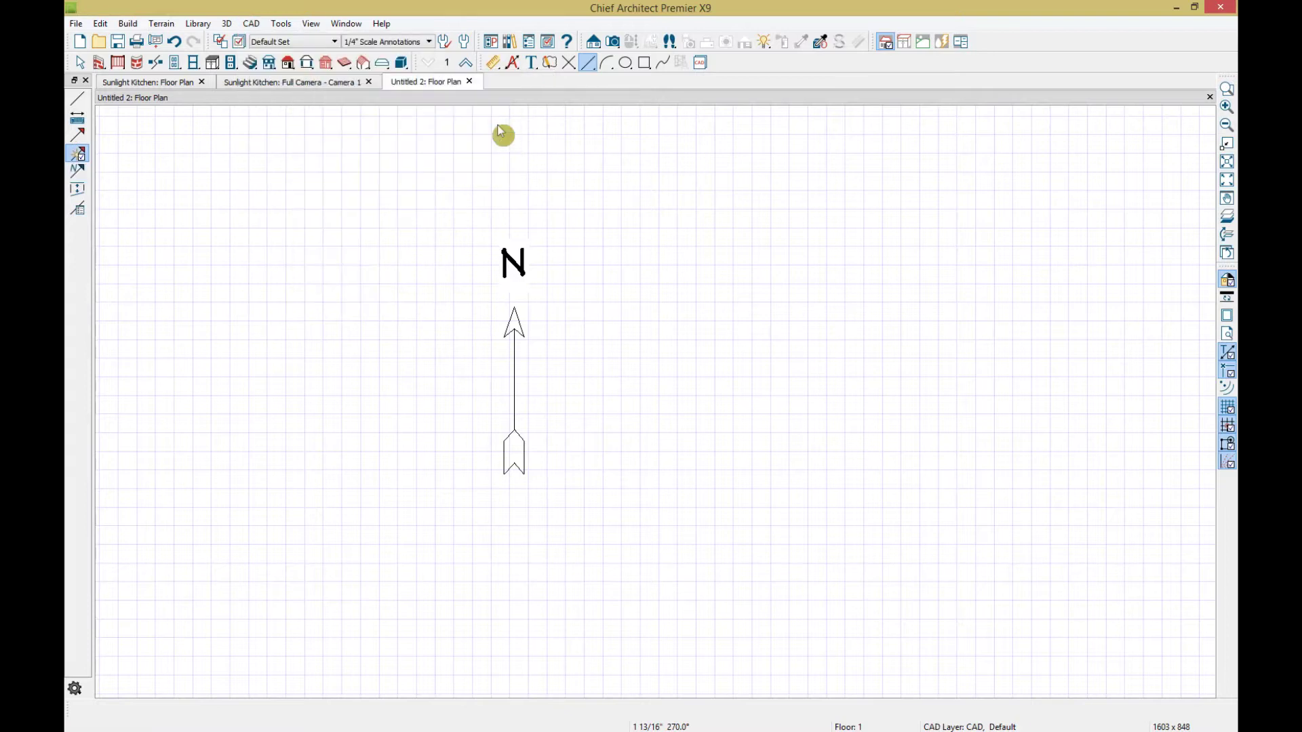
{"action": "left_click", "coordinate": [708, 305]}
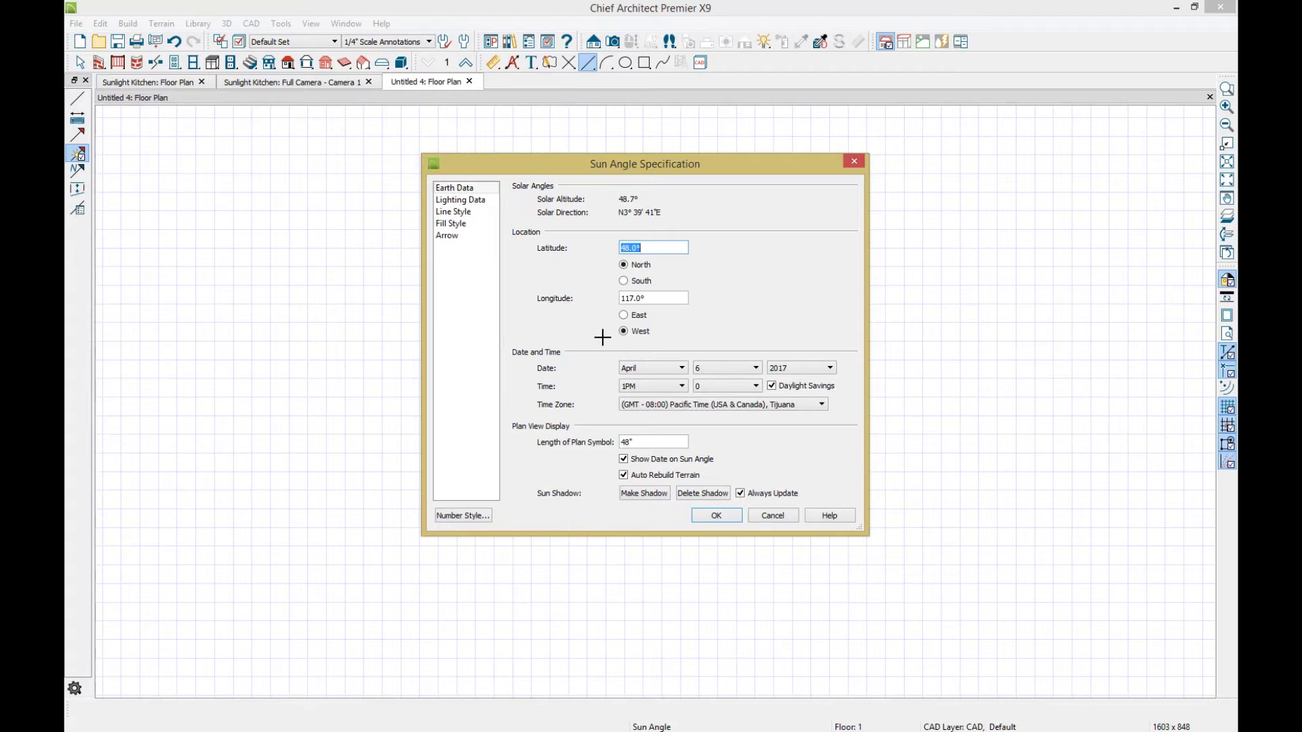
{"action": "left_click", "coordinate": [463, 199]}
{"action": "left_click", "coordinate": [591, 234]}
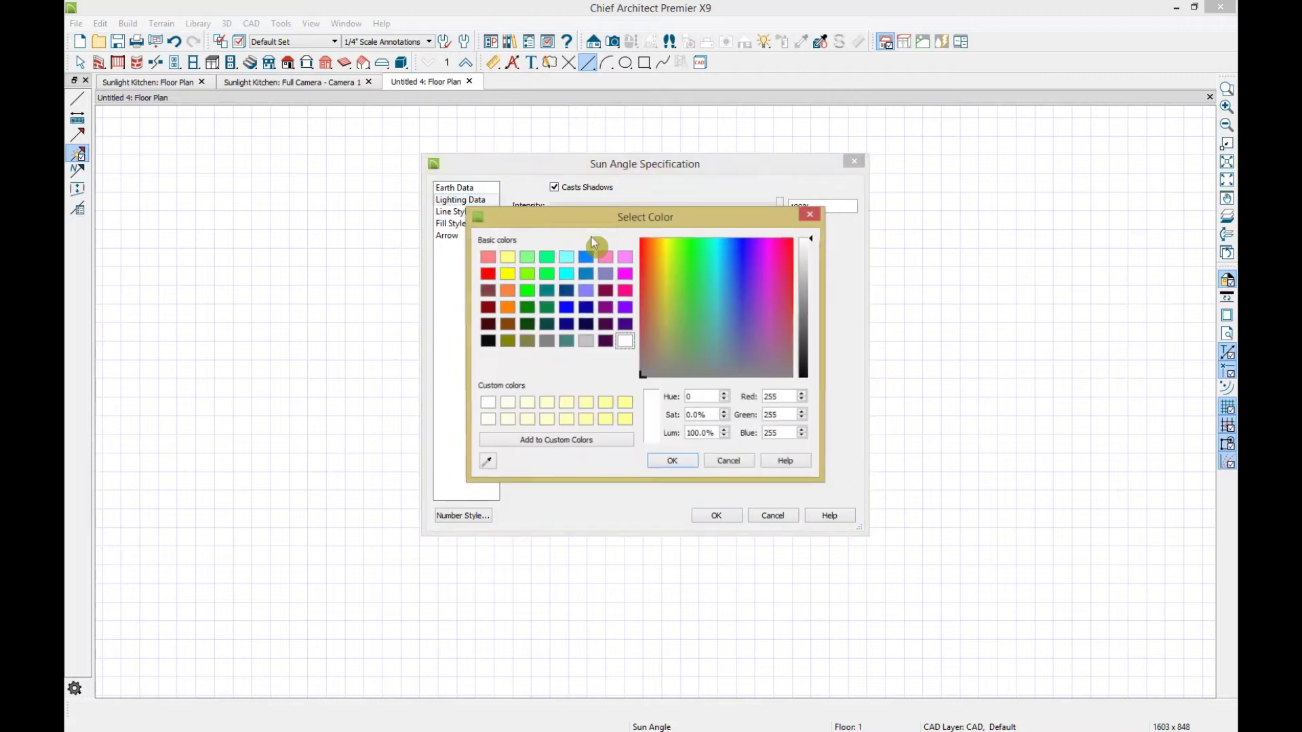
{"action": "key", "text": "Escape"}
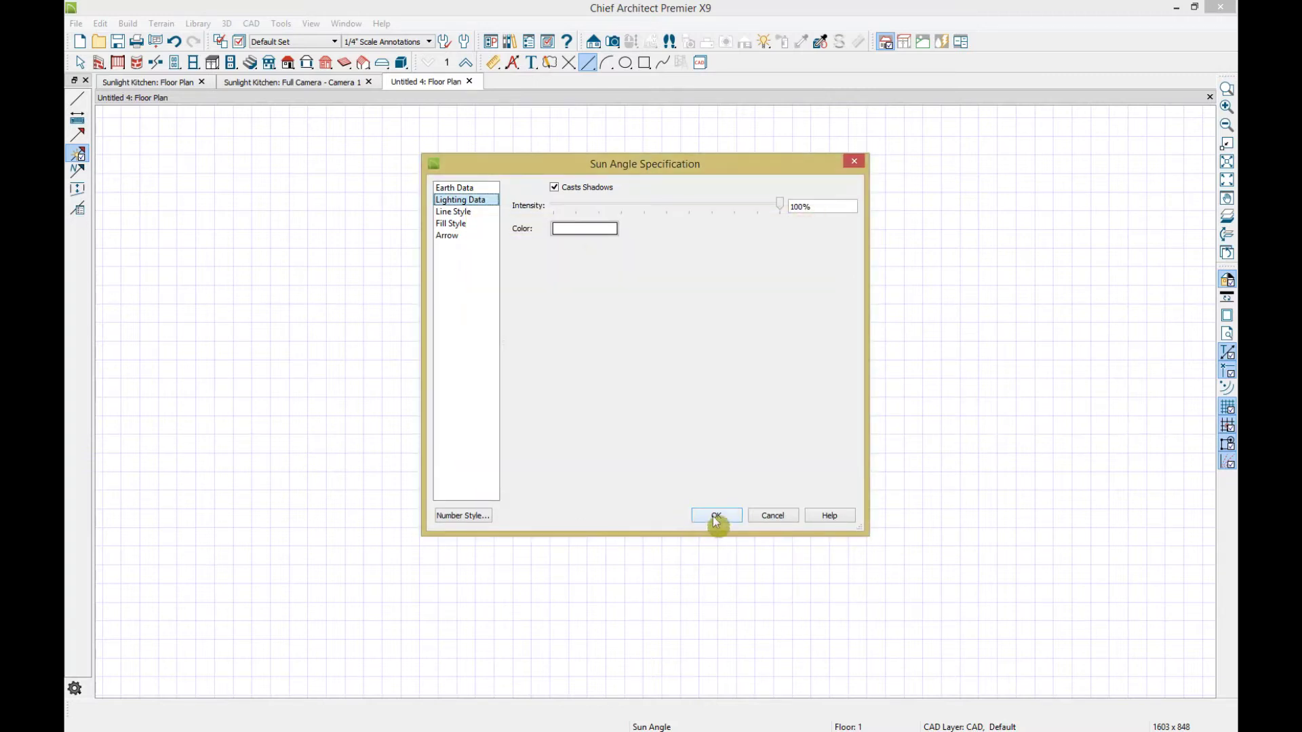
{"action": "left_click", "coordinate": [716, 516]}
{"action": "scroll", "coordinate": [666, 460], "scroll_direction": "up", "scroll_amount": 1}
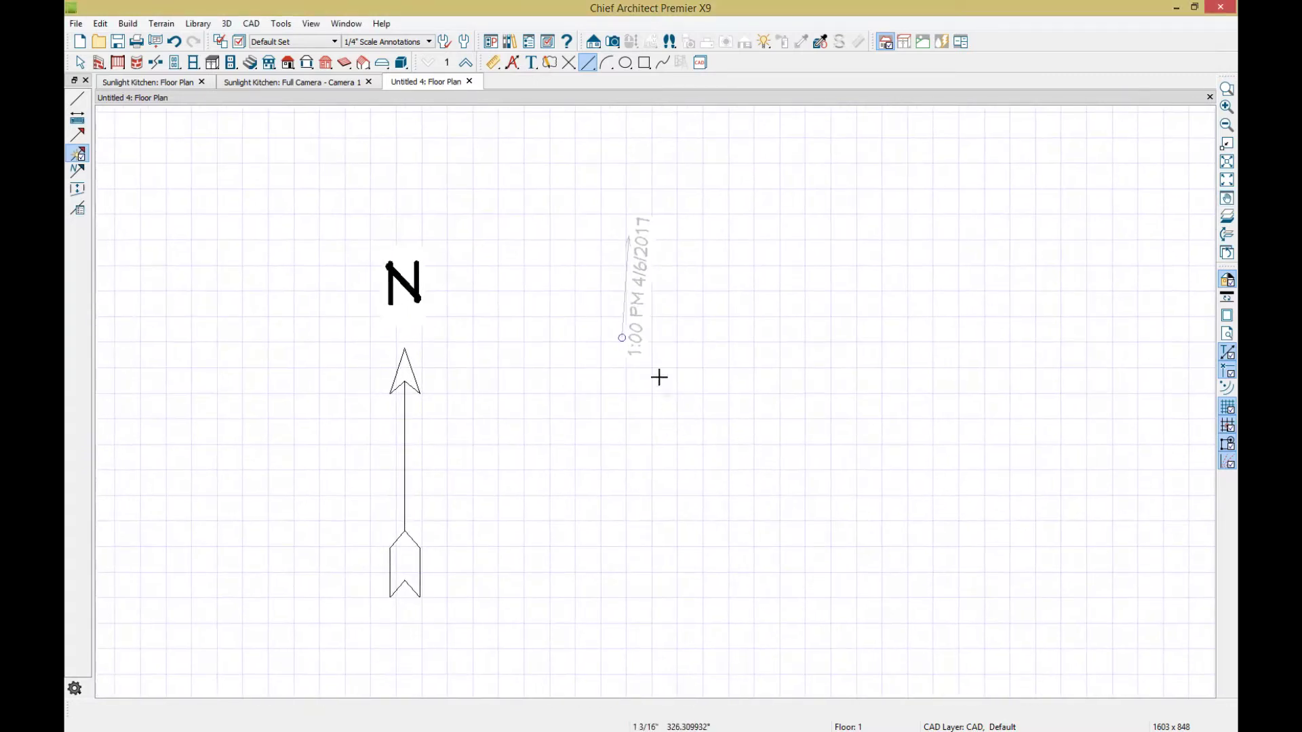
{"action": "key", "text": "Escape"}
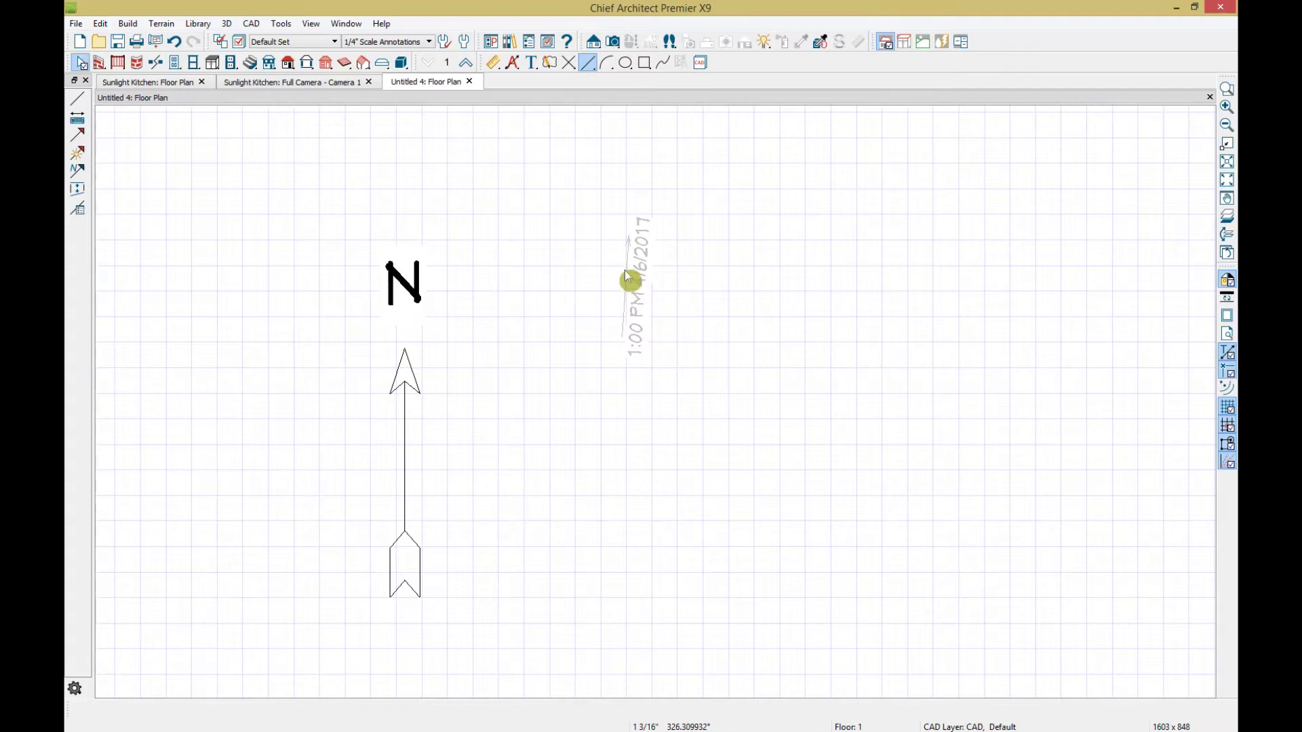
Set the sun angle's time to 6AM and its month to July
{"action": "double_click", "coordinate": [631, 285]}
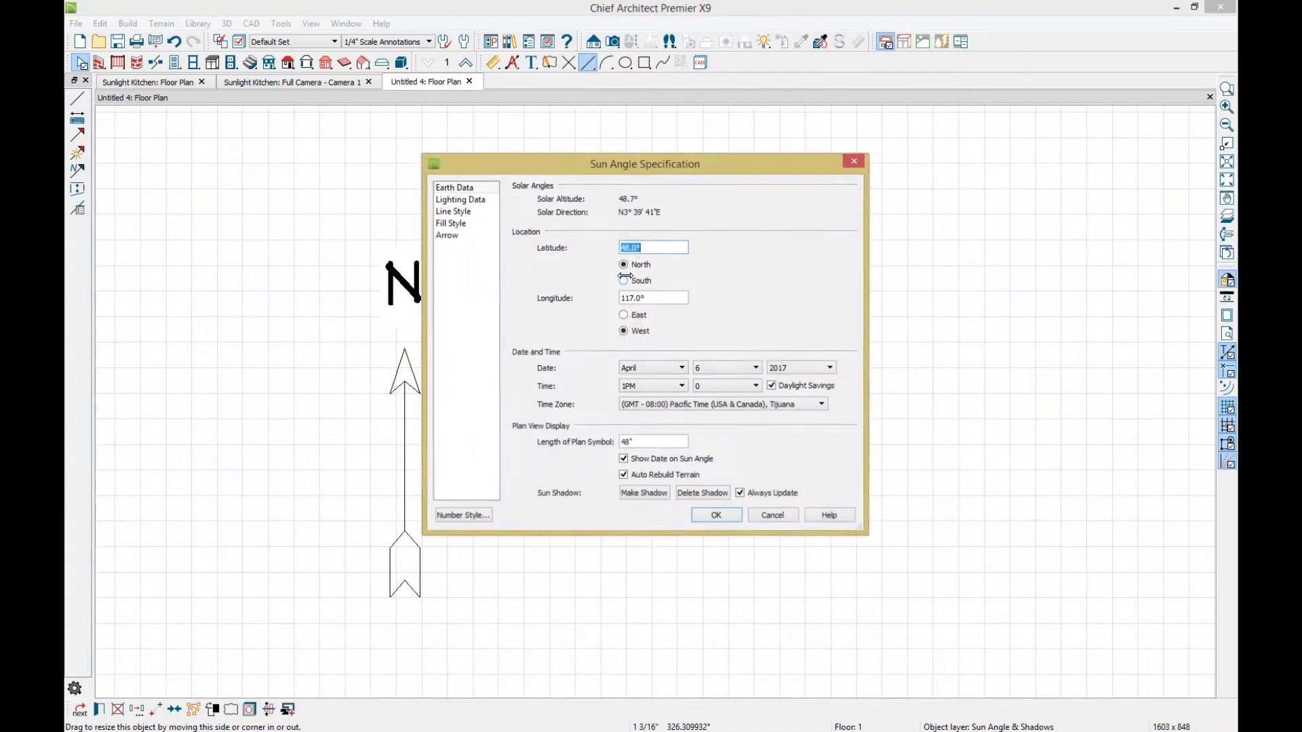
{"action": "left_click", "coordinate": [659, 387]}
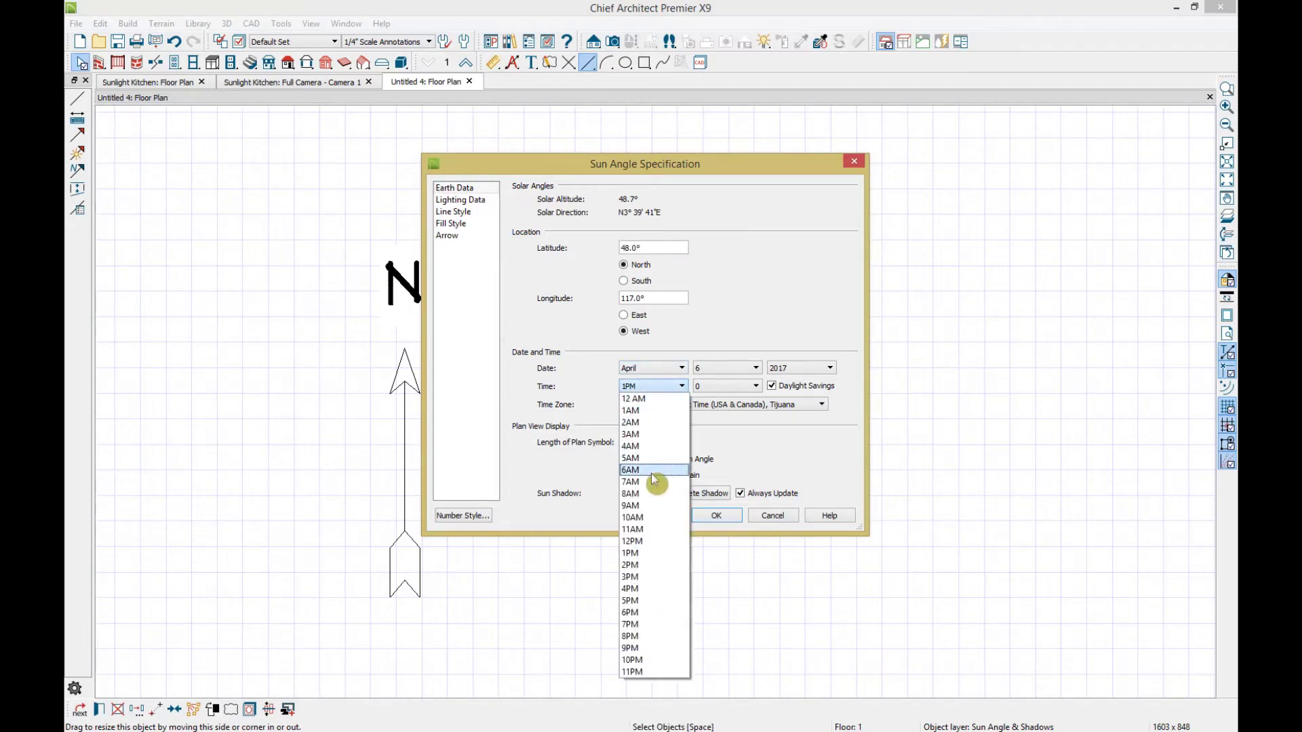
{"action": "left_click", "coordinate": [651, 469]}
{"action": "left_click", "coordinate": [656, 368]}
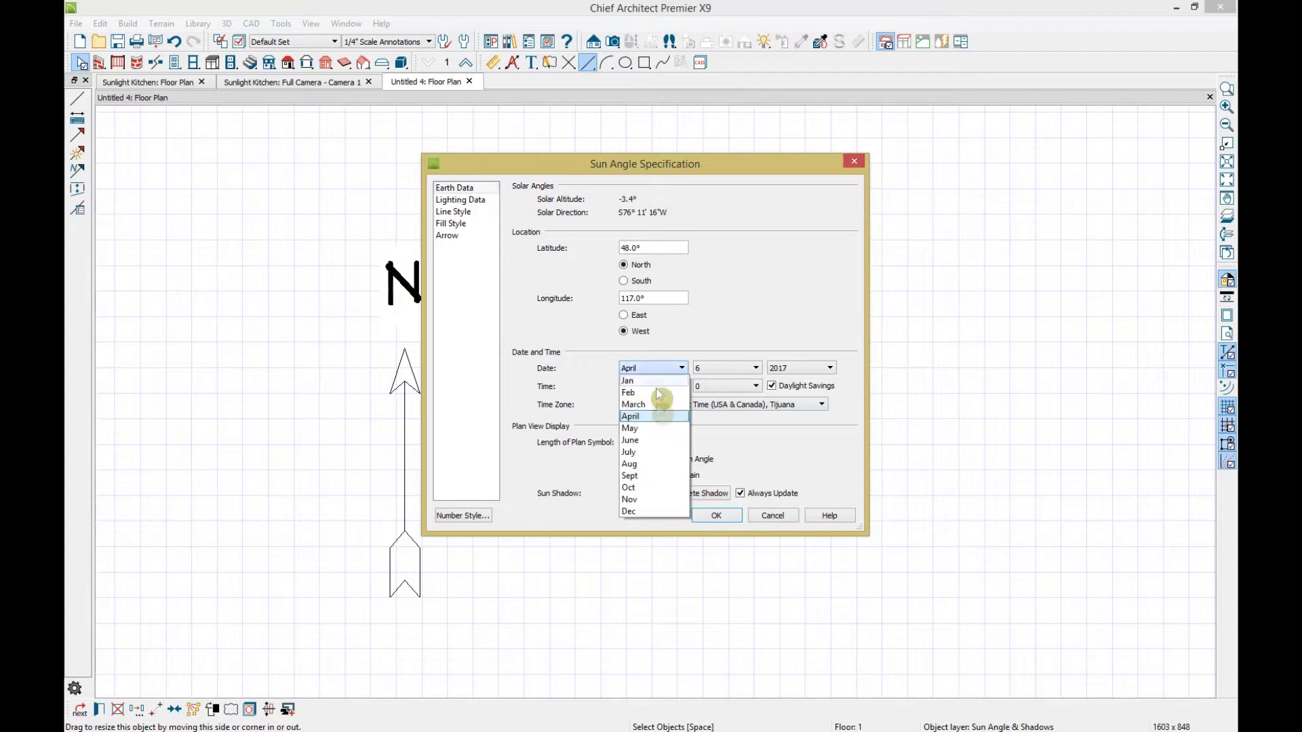
{"action": "left_click", "coordinate": [646, 453]}
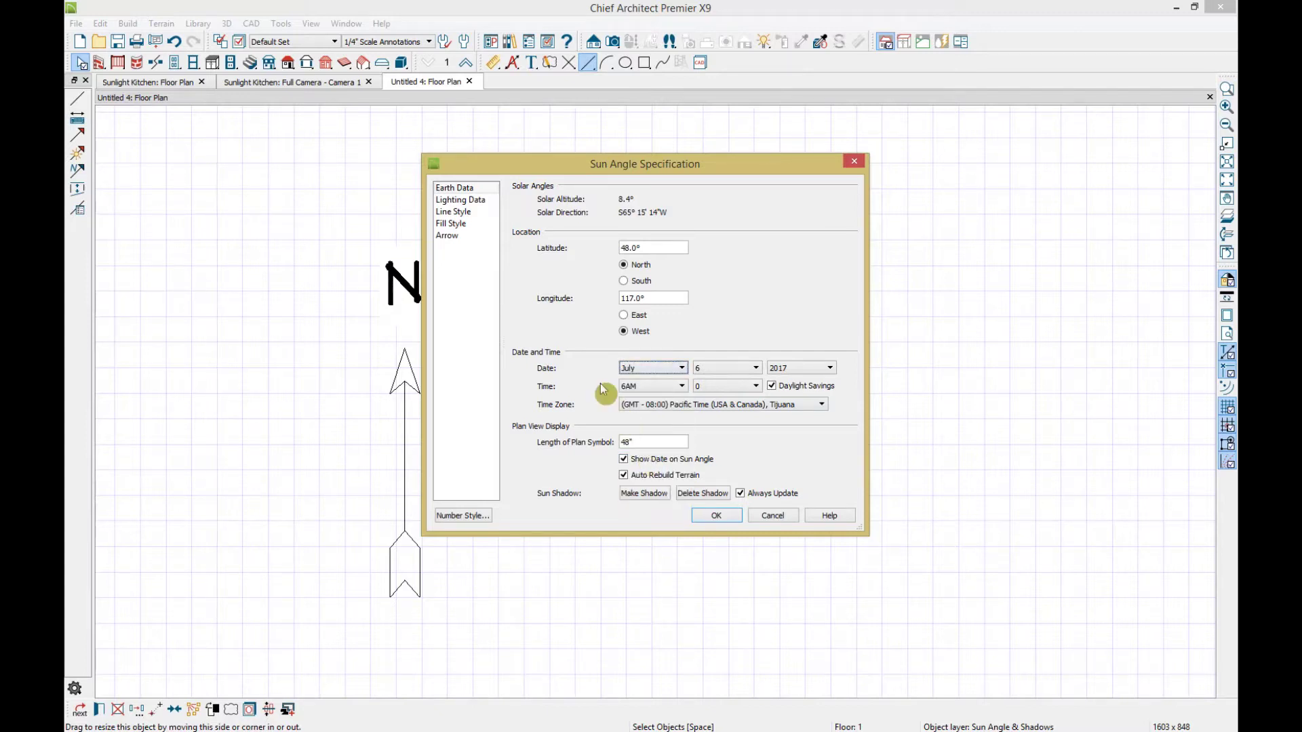
{"action": "left_click", "coordinate": [715, 516]}
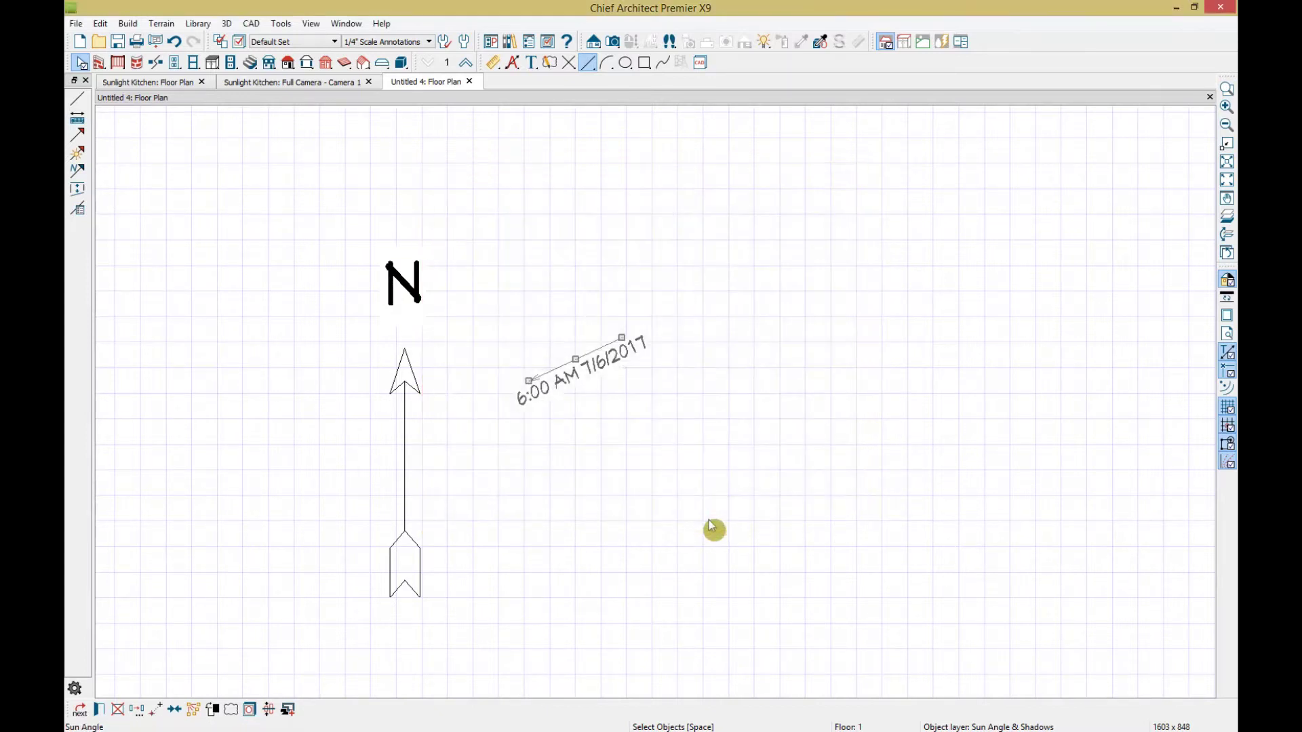
{"action": "middle_click_drag", "start_coordinate": [596, 493], "coordinate": [643, 435]}
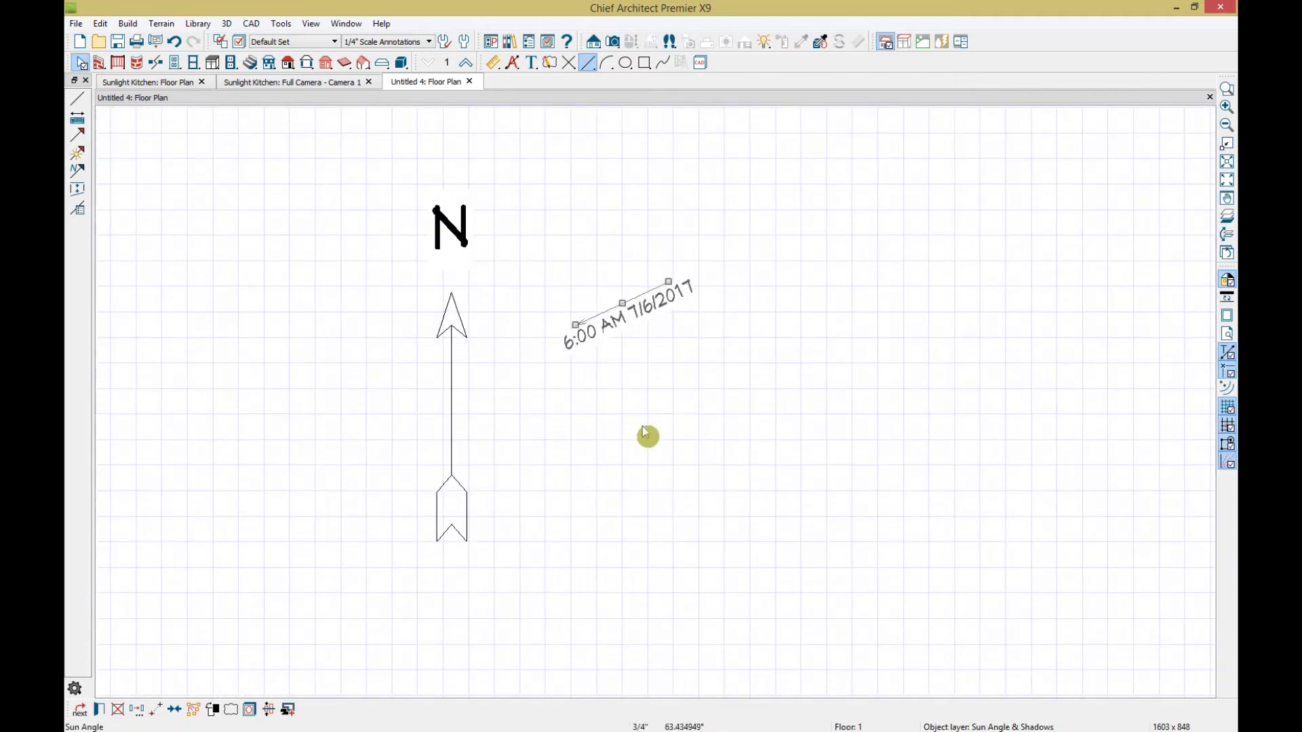
Rotate the north pointer 90° to point west, then return to the Sunlight Kitchen floor plan
{"action": "left_click", "coordinate": [631, 274]}
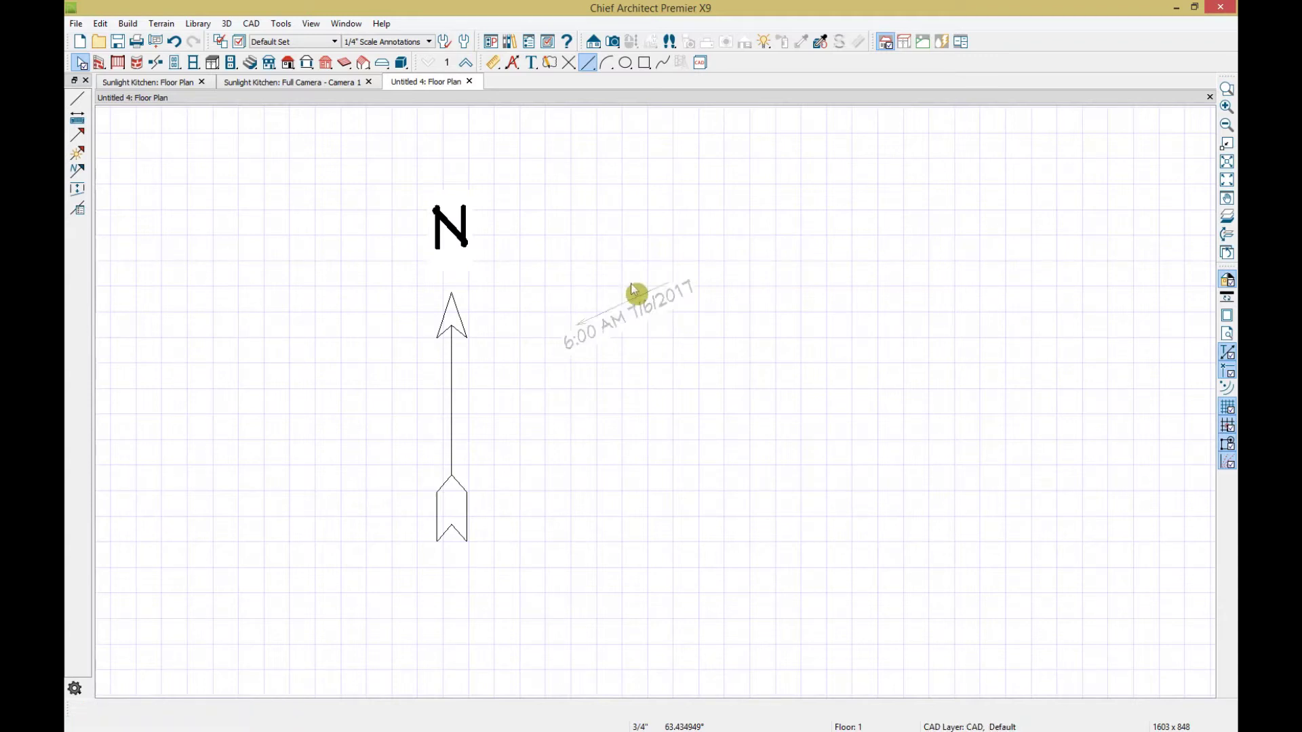
{"action": "left_click", "coordinate": [449, 384]}
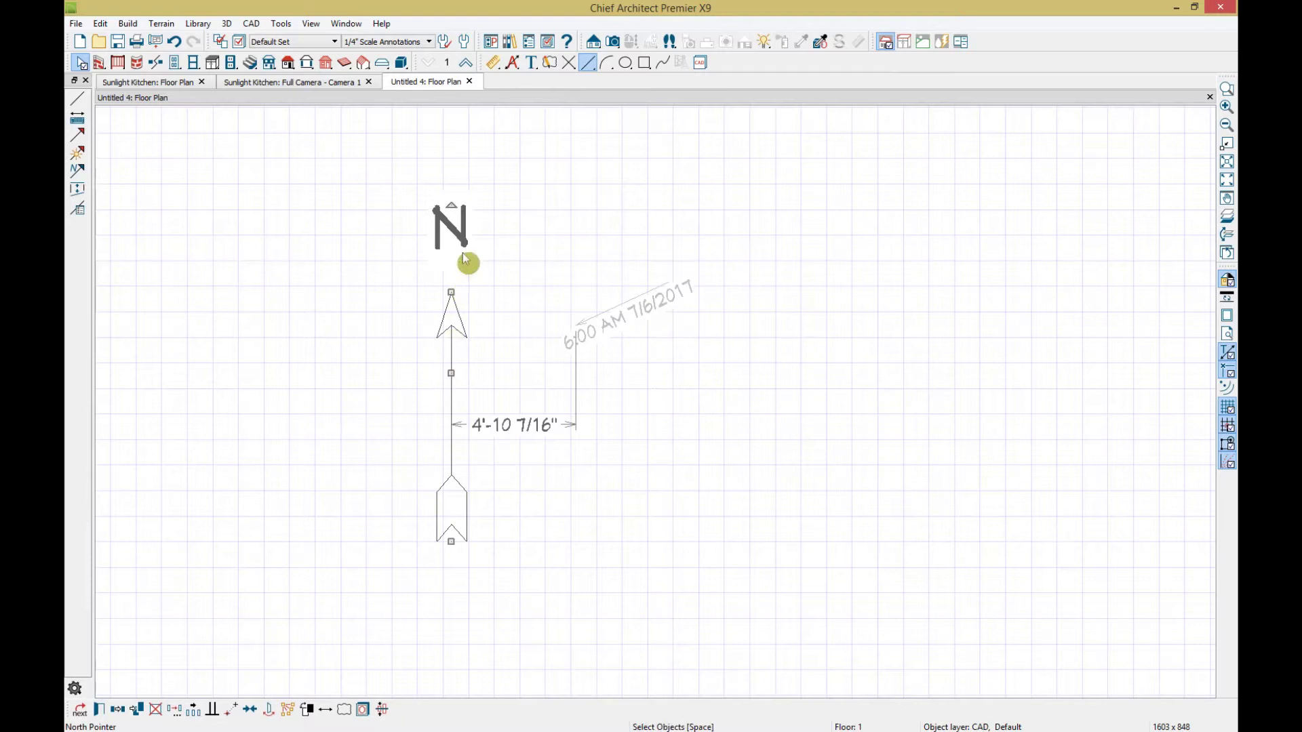
{"action": "mouse_move", "coordinate": [451, 209]}
{"action": "left_mouse_down"}
{"action": "mouse_move", "coordinate": [326, 380]}
{"action": "mouse_move", "coordinate": [316, 414]}
{"action": "left_mouse_up"}
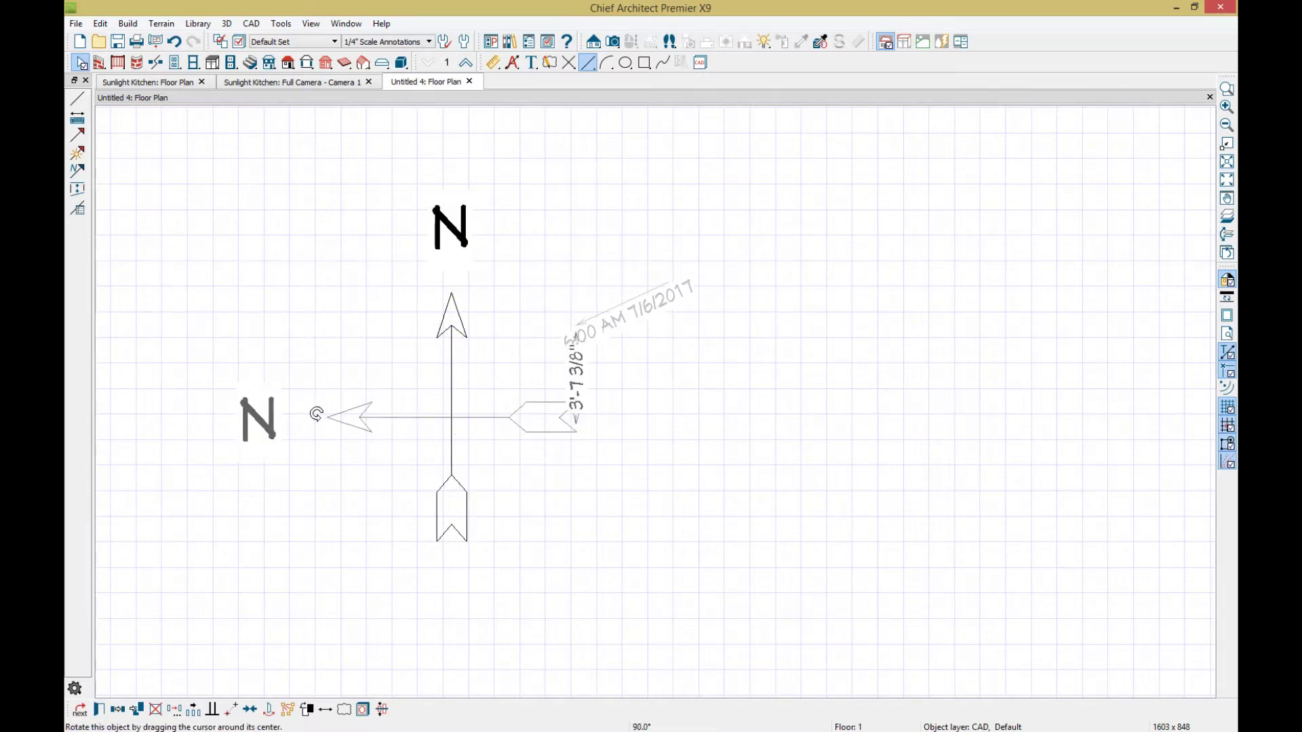
{"action": "left_click_drag", "start_coordinate": [316, 415], "coordinate": [319, 415]}
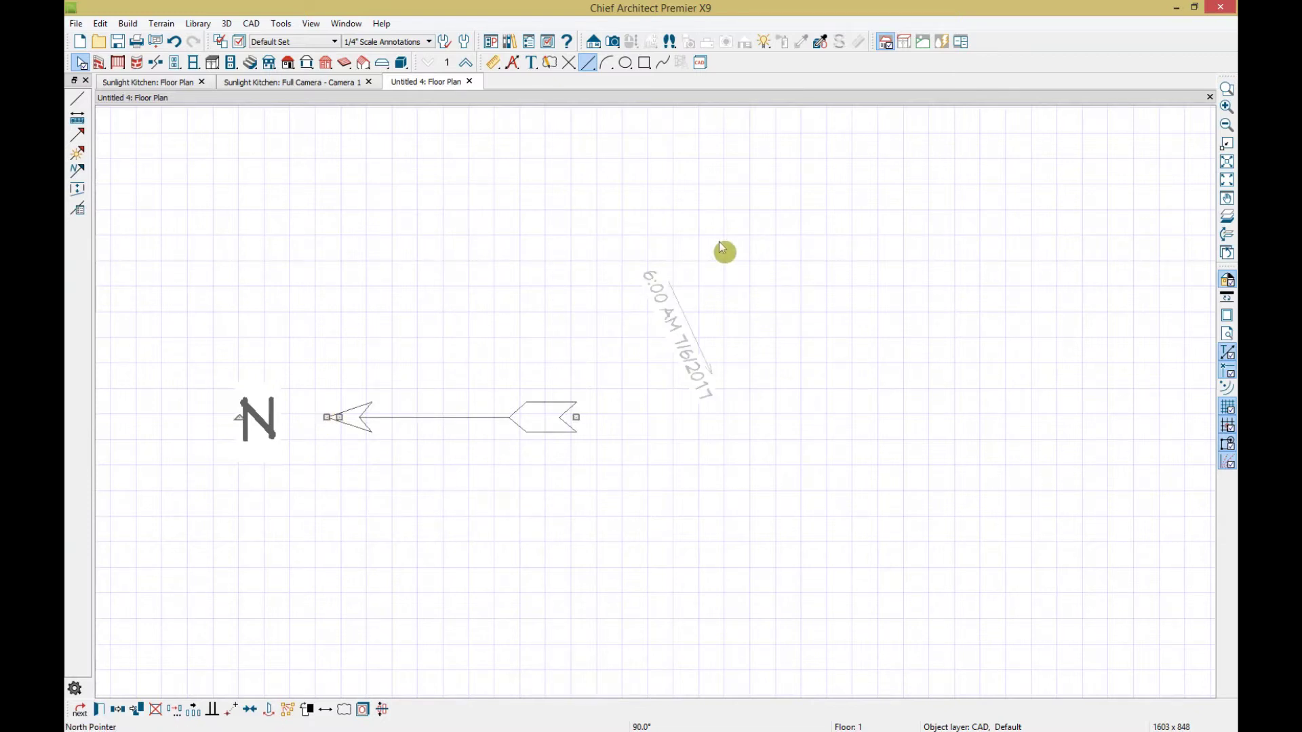
{"action": "left_click", "coordinate": [162, 87]}
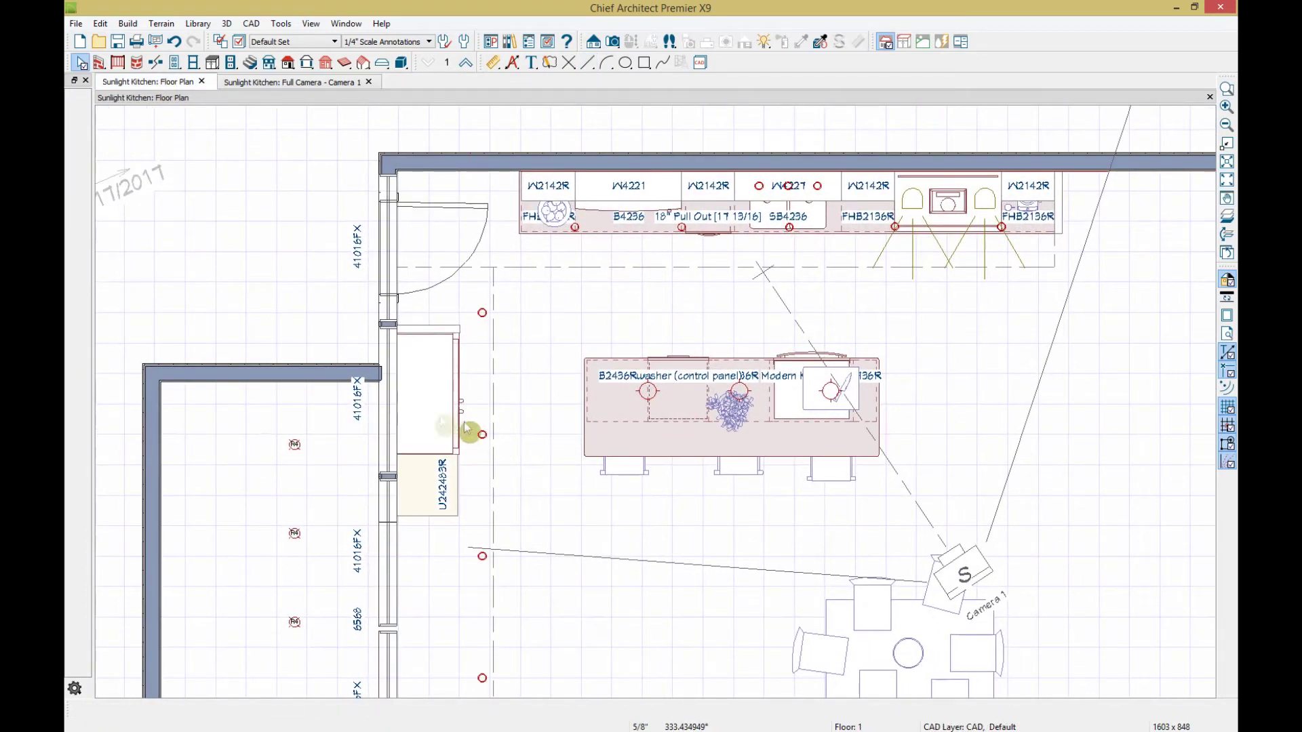
{"action": "middle_click_drag", "start_coordinate": [297, 351], "coordinate": [903, 385]}
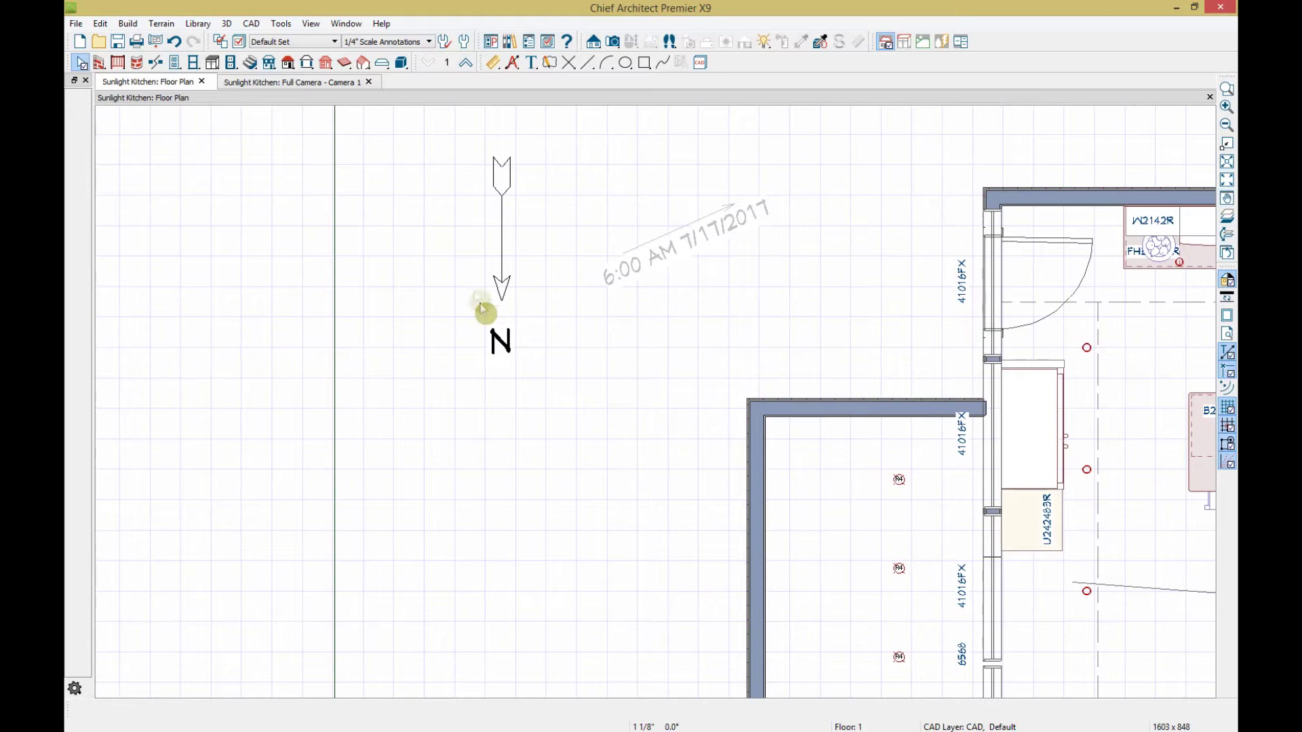
{"action": "left_click", "coordinate": [502, 259]}
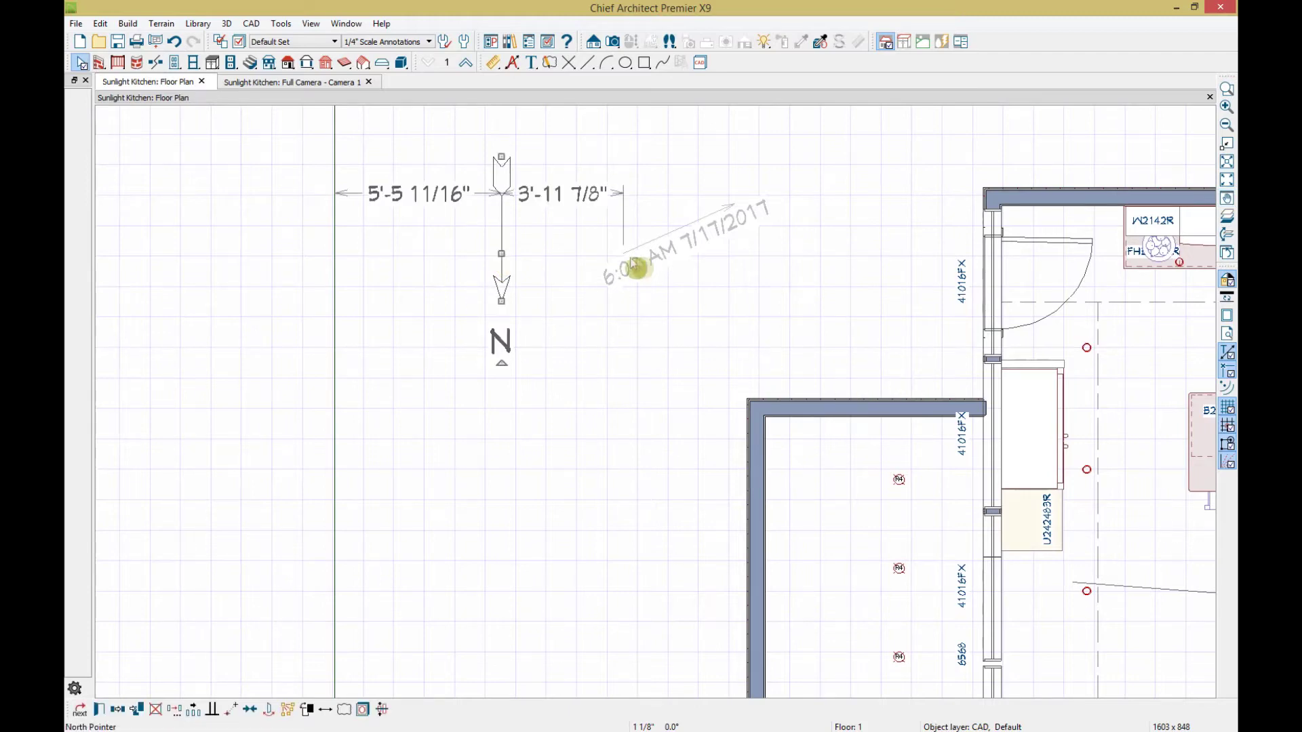
{"action": "left_click", "coordinate": [668, 244]}
{"action": "left_click", "coordinate": [685, 244]}
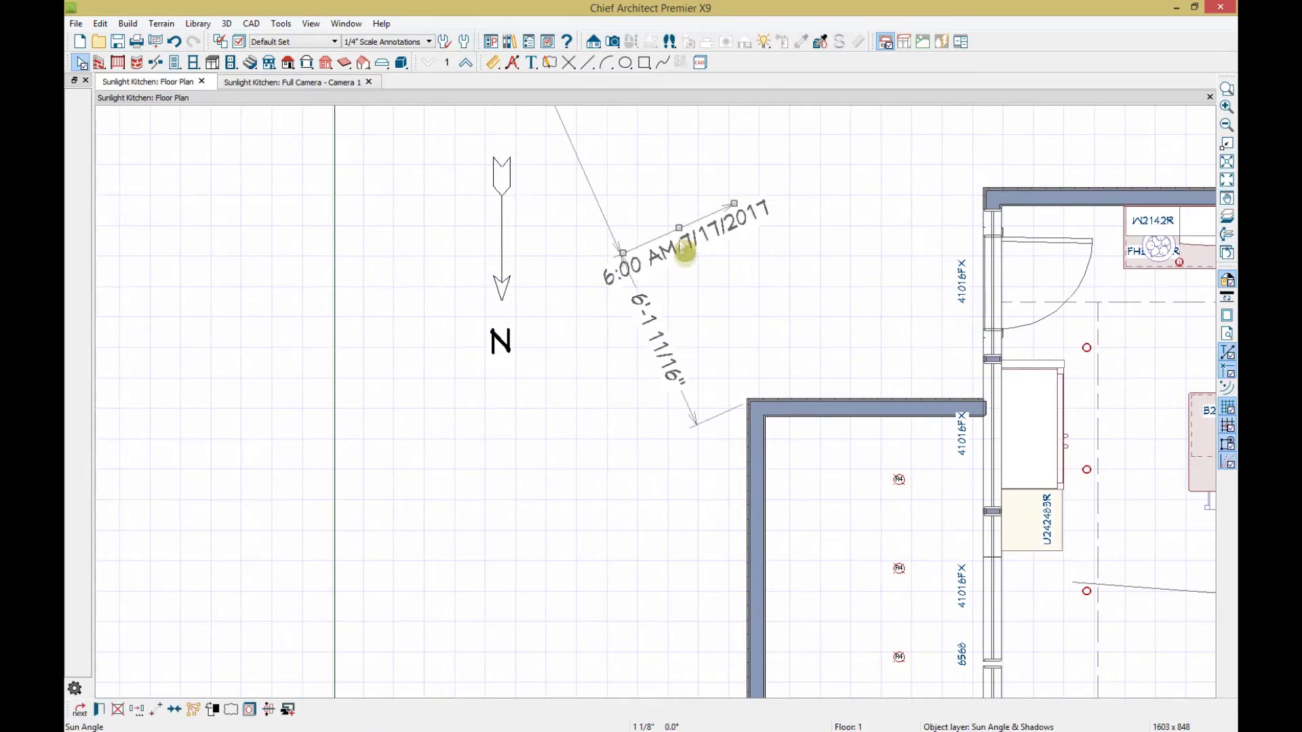
{"action": "middle_click_drag", "start_coordinate": [770, 286], "coordinate": [304, 314]}
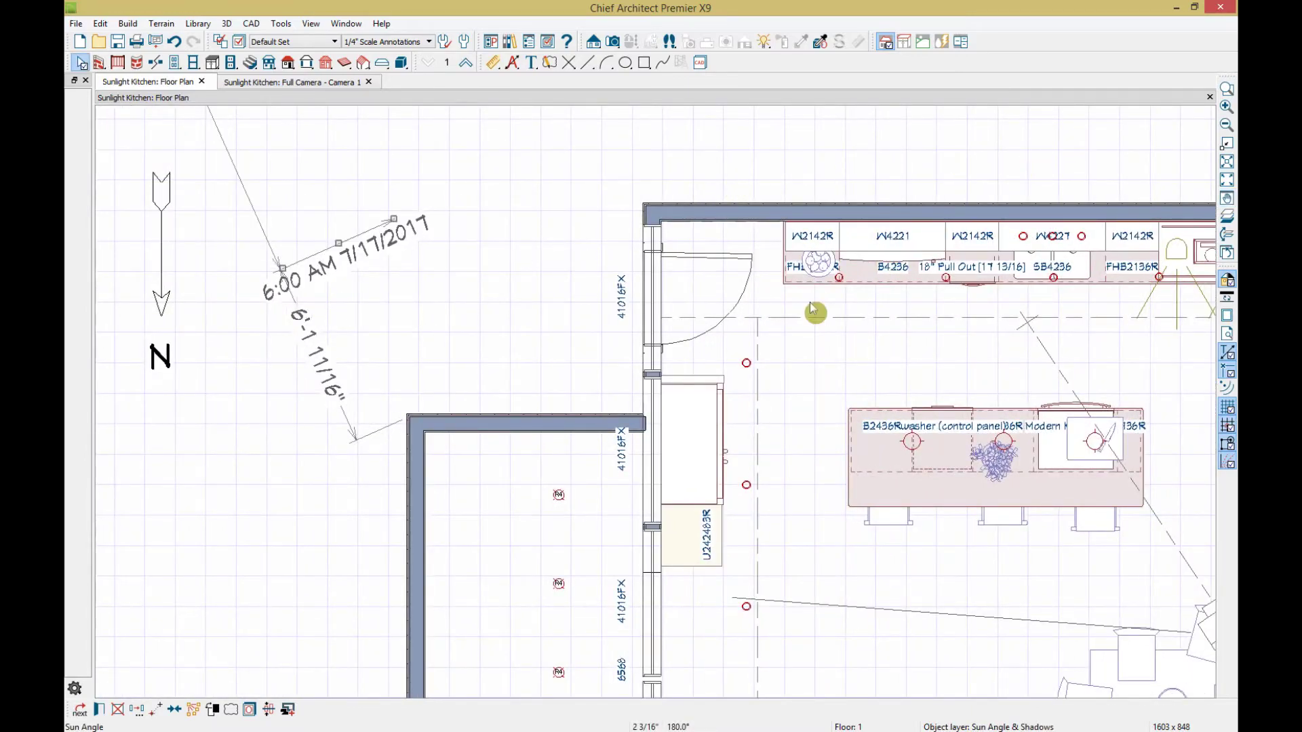
{"action": "middle_click_drag", "start_coordinate": [820, 314], "coordinate": [697, 220]}
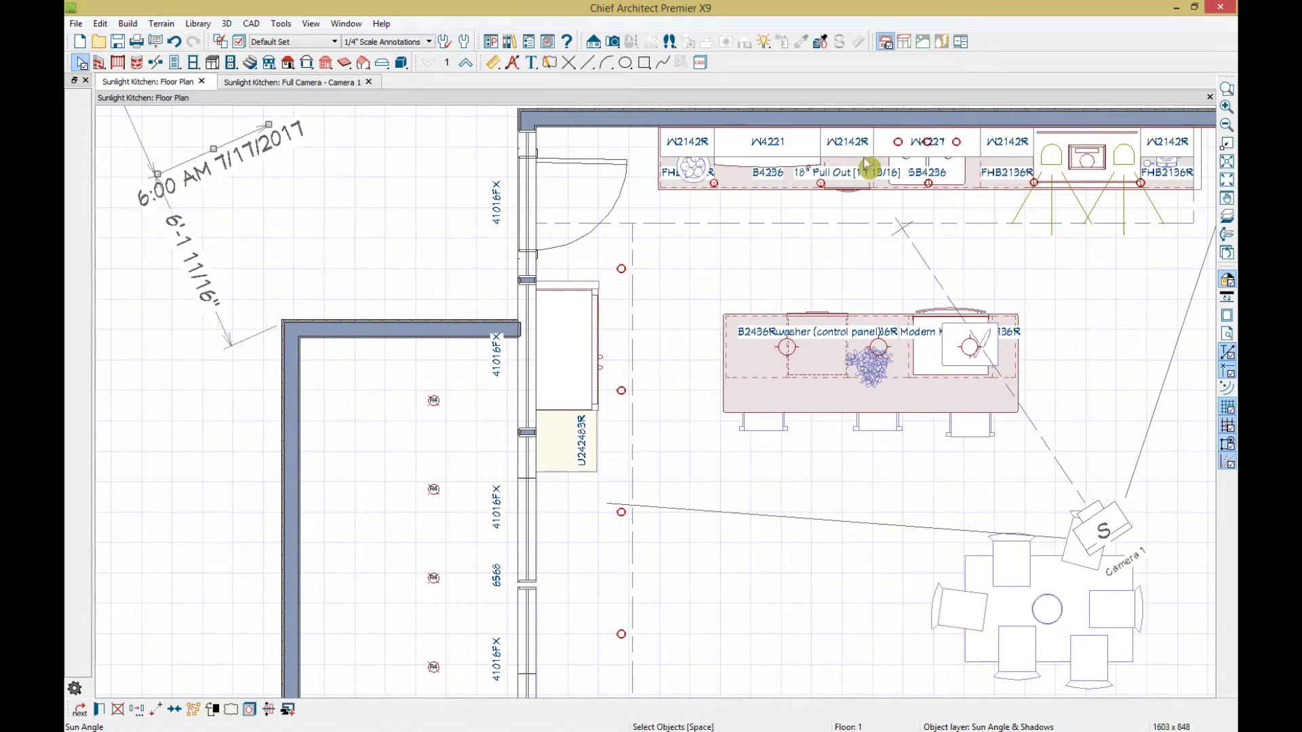
{"action": "key", "text": "ctrl+Tab"}
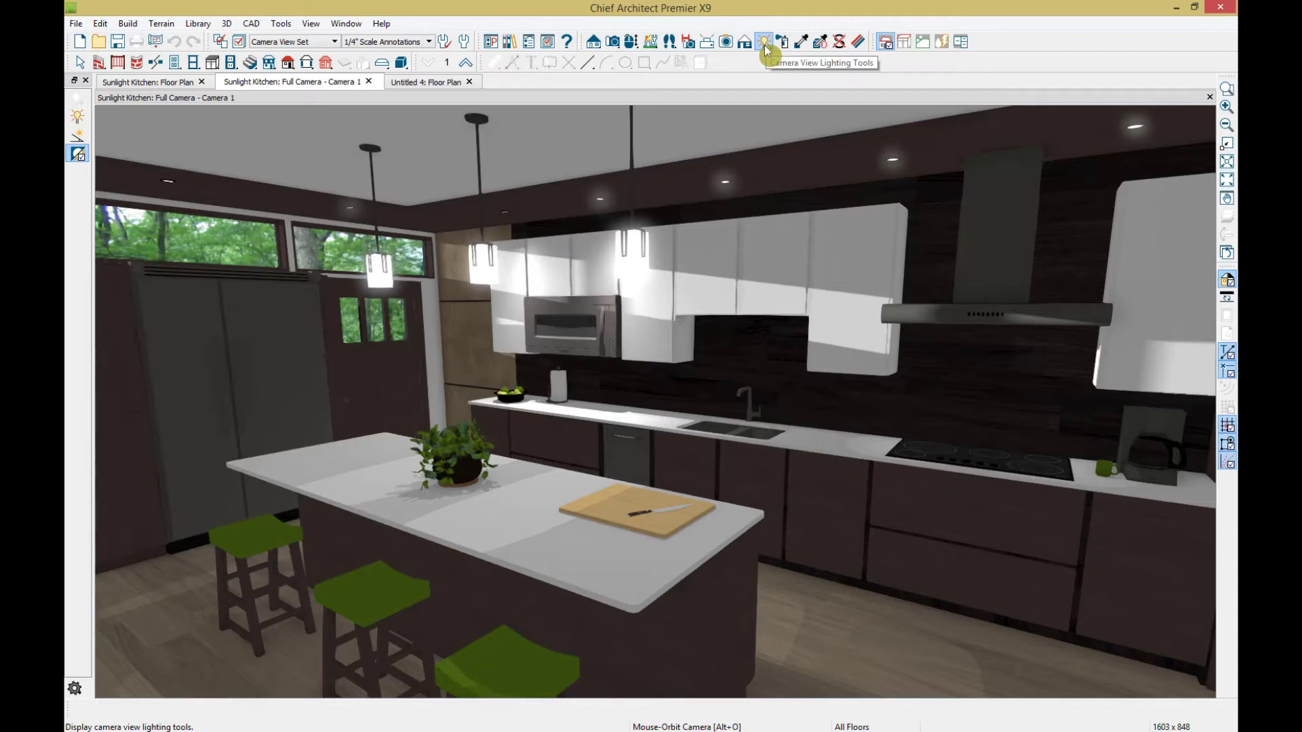
Open the sunlight settings for the Camera 1 kitchen view
{"action": "left_click", "coordinate": [78, 151]}
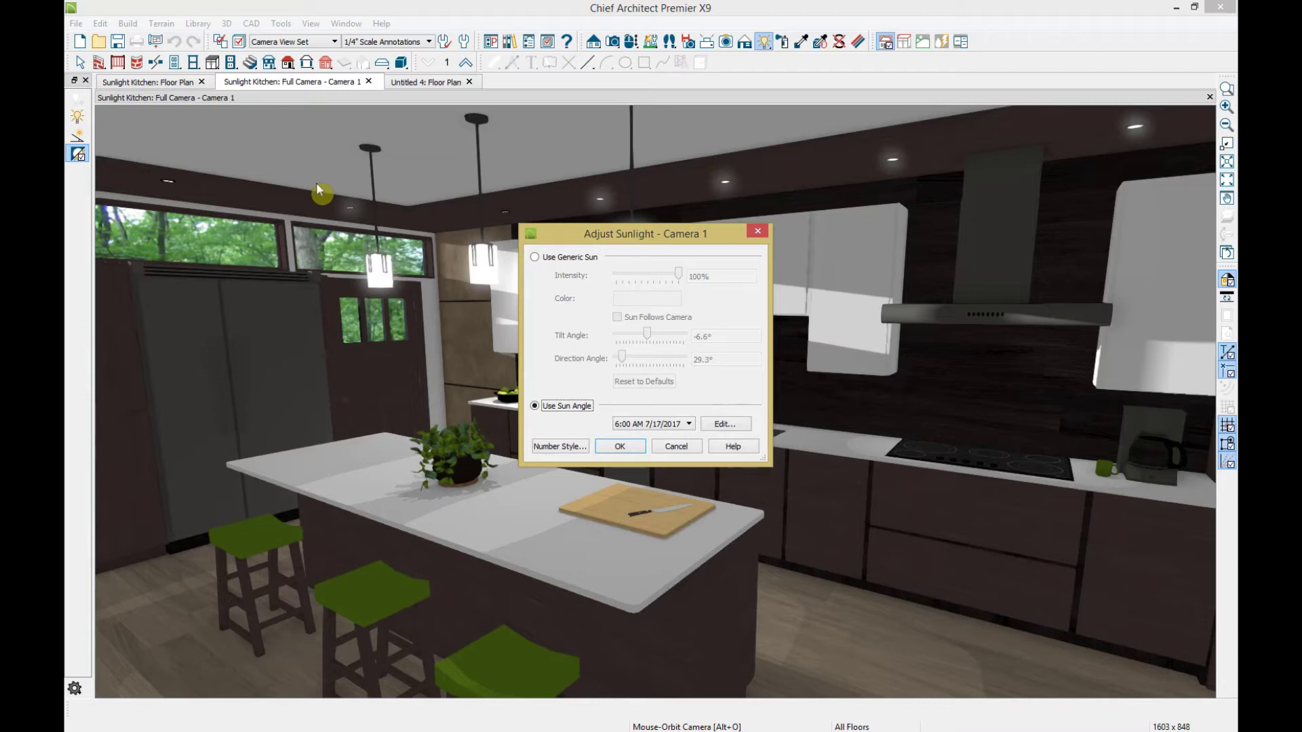
Switch to a generic sun with a -9.5° tilt angle
{"action": "left_click", "coordinate": [570, 262]}
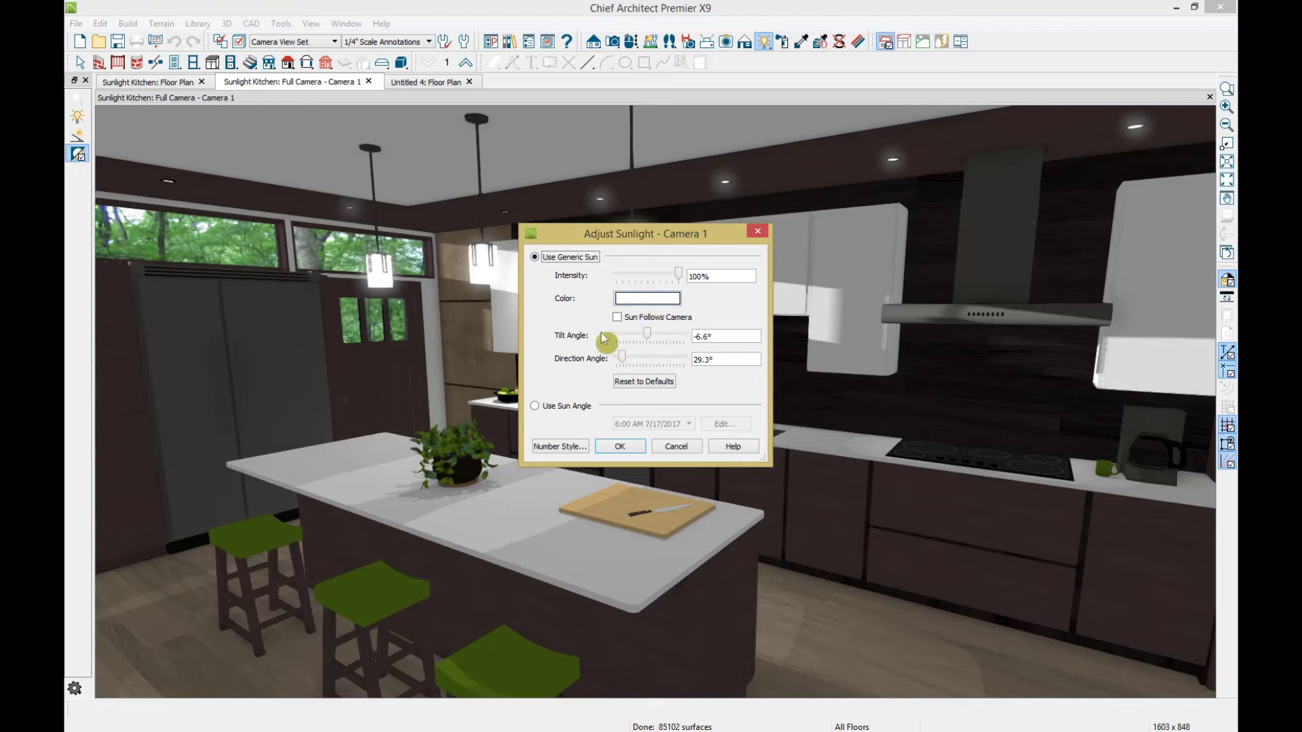
{"action": "left_click_drag", "start_coordinate": [718, 336], "coordinate": [603, 333]}
{"action": "type", "text": "-9"}
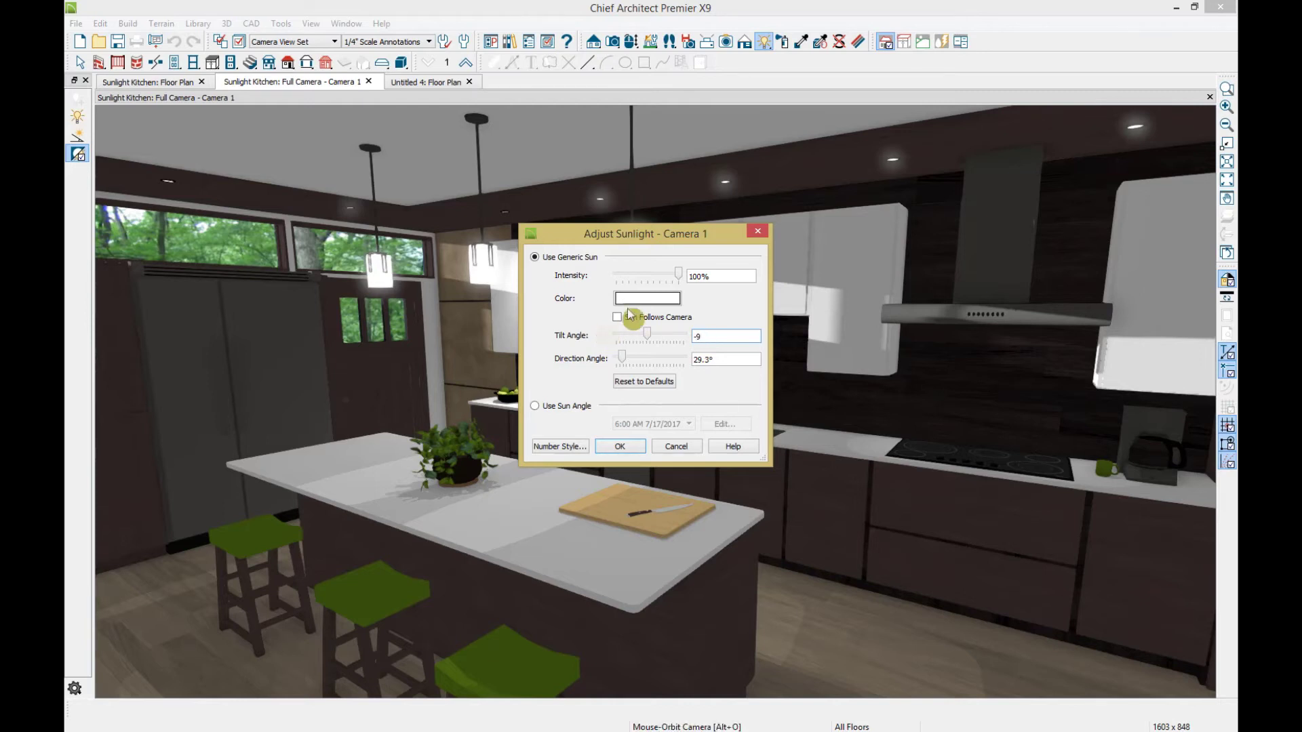
{"action": "left_click", "coordinate": [718, 356]}
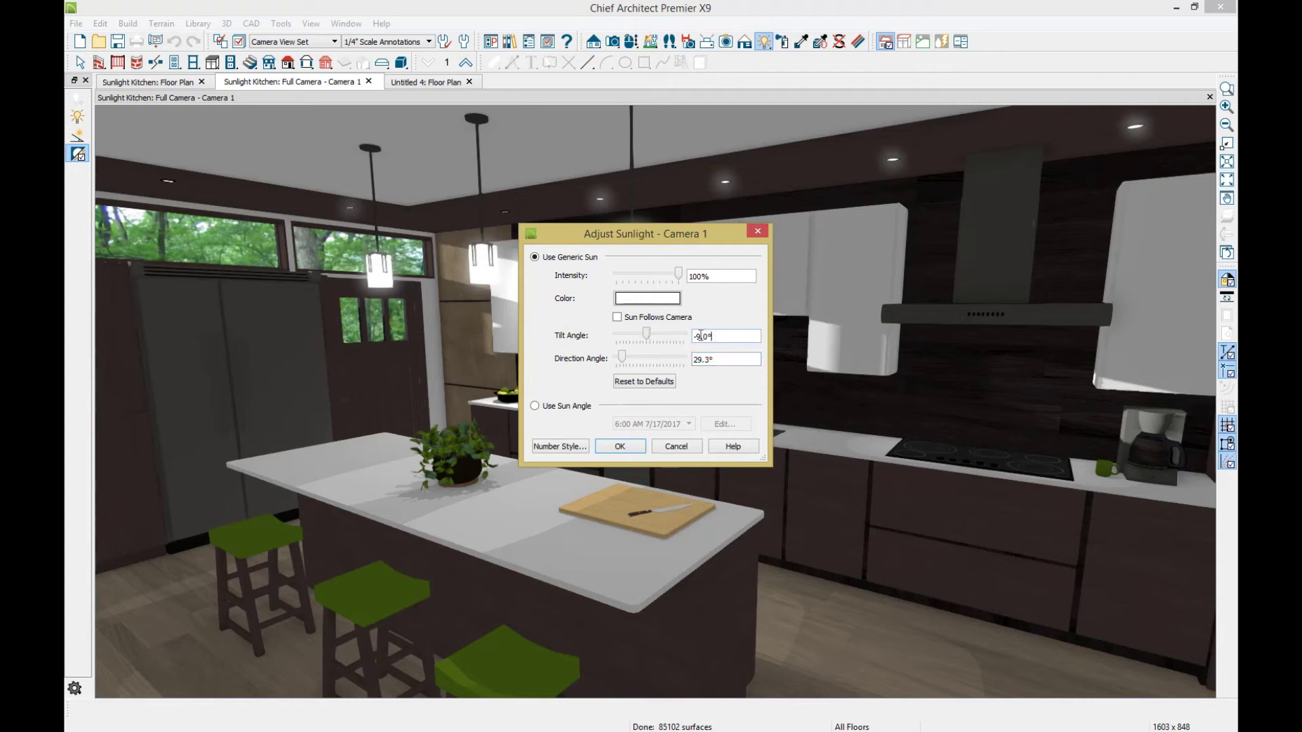
{"action": "left_click_drag", "start_coordinate": [721, 336], "coordinate": [692, 336]}
{"action": "type", "text": "-9"}
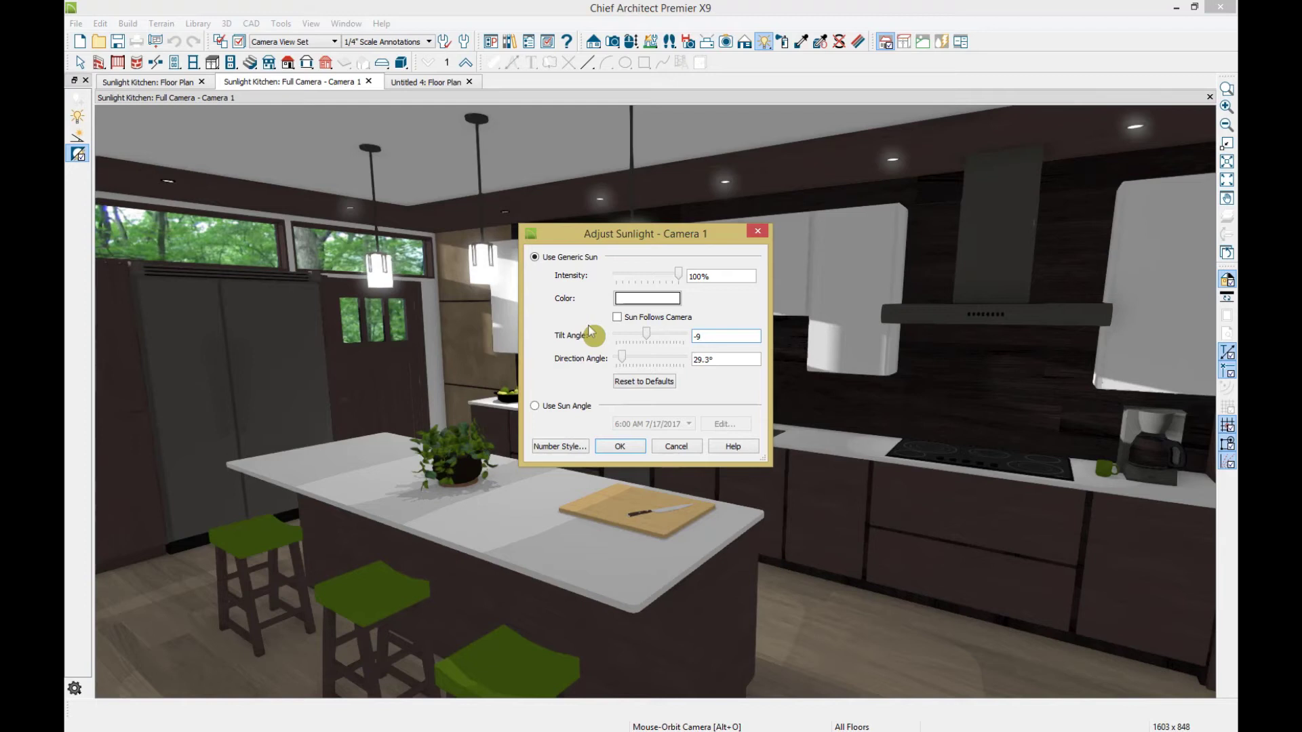
{"action": "type", "text": ".5"}
{"action": "left_click", "coordinate": [725, 358]}
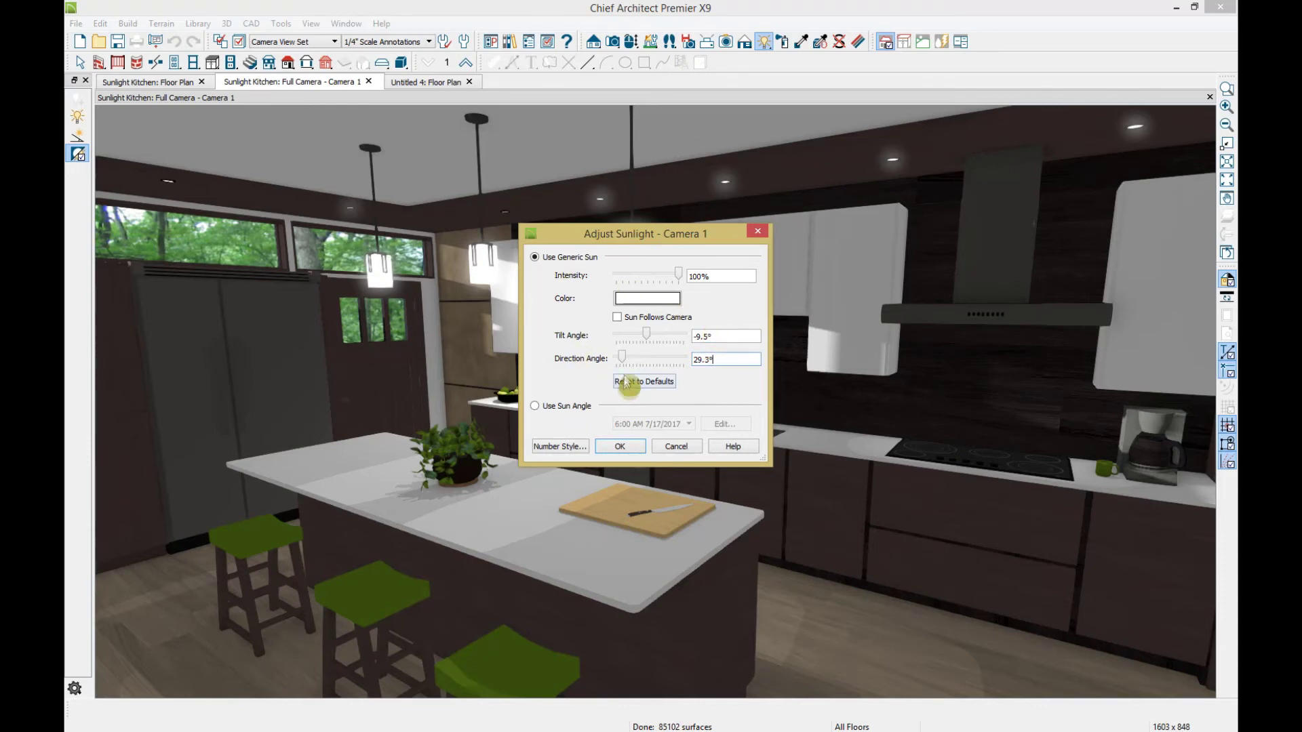
Set the sun direction angle to 11.3° and confirm the sunlight settings
{"action": "left_click_drag", "start_coordinate": [621, 359], "coordinate": [630, 362]}
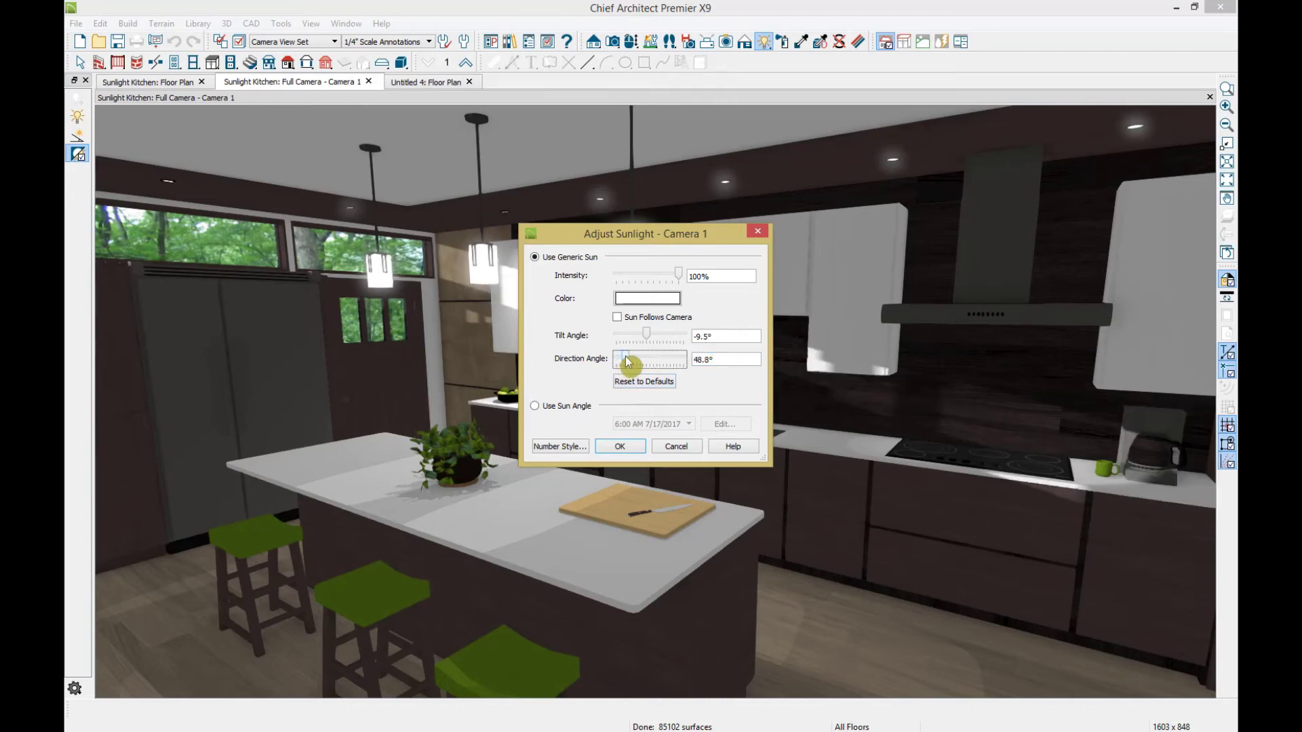
{"action": "left_click_drag", "start_coordinate": [629, 358], "coordinate": [618, 362]}
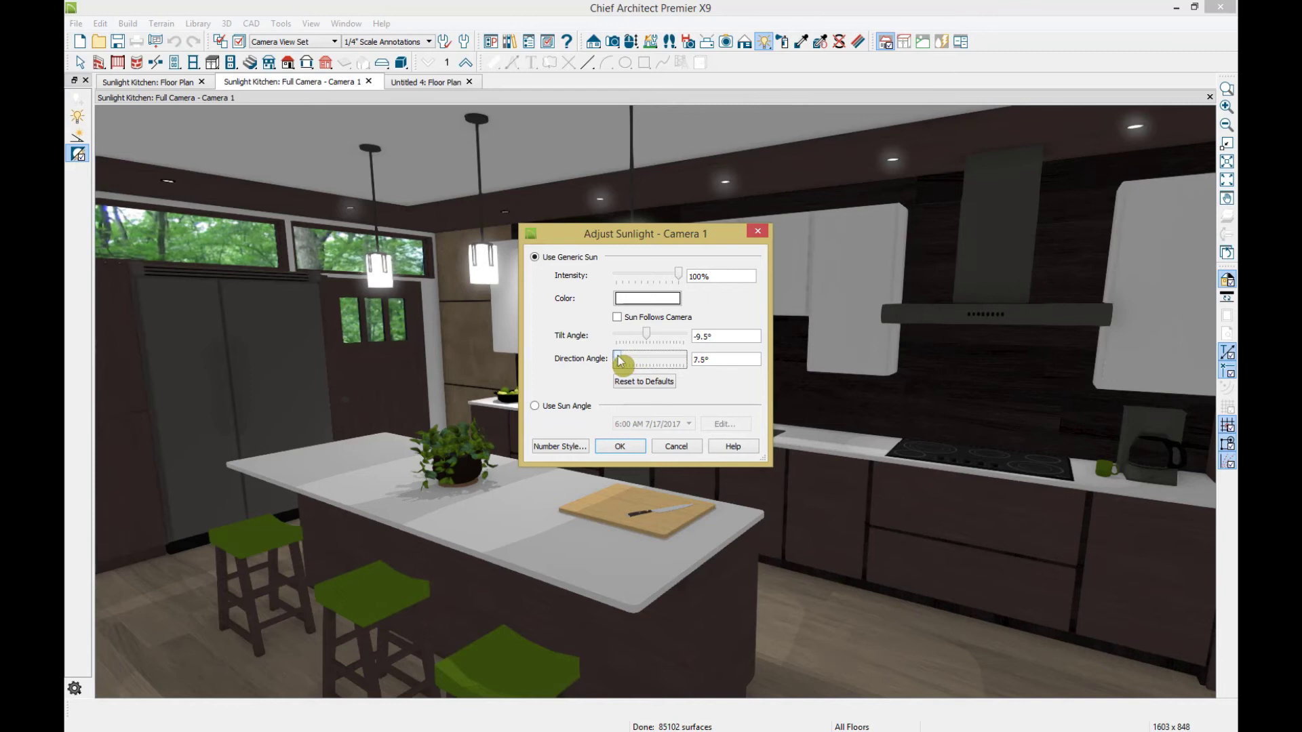
{"action": "left_click_drag", "start_coordinate": [620, 361], "coordinate": [621, 362]}
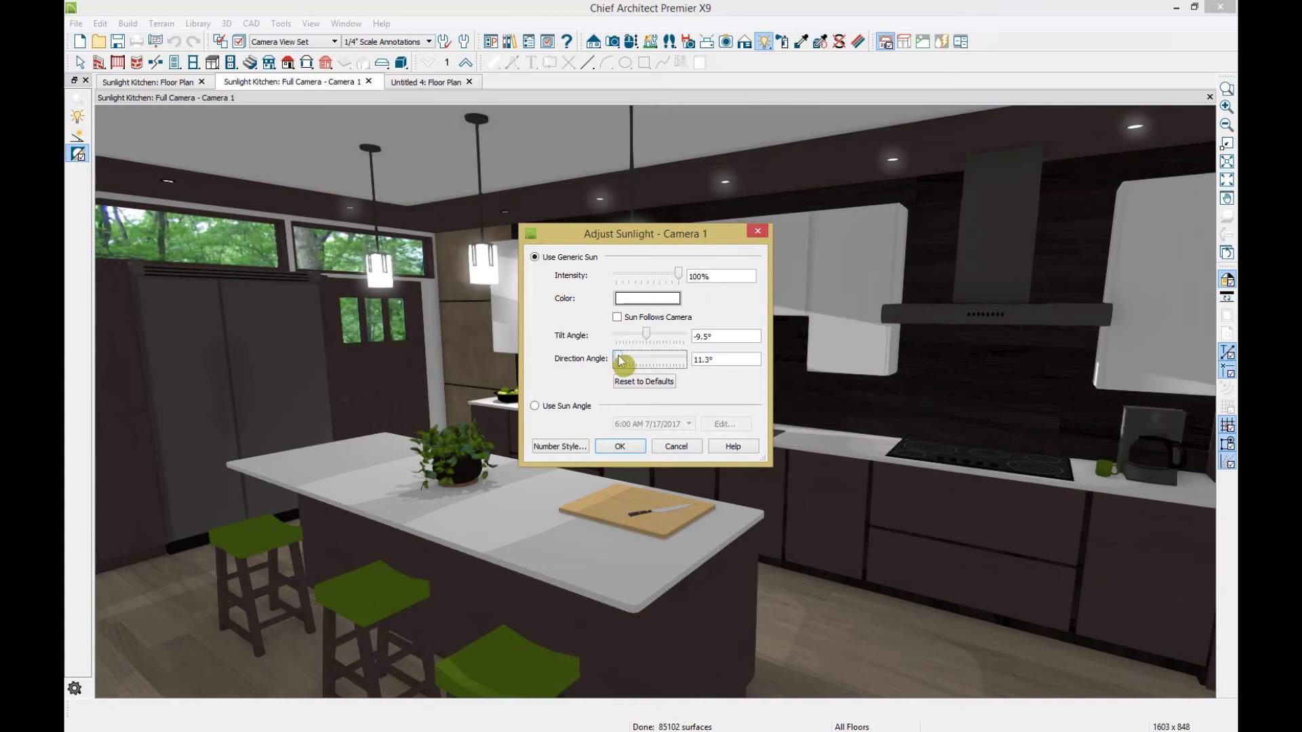
{"action": "left_click", "coordinate": [609, 448]}
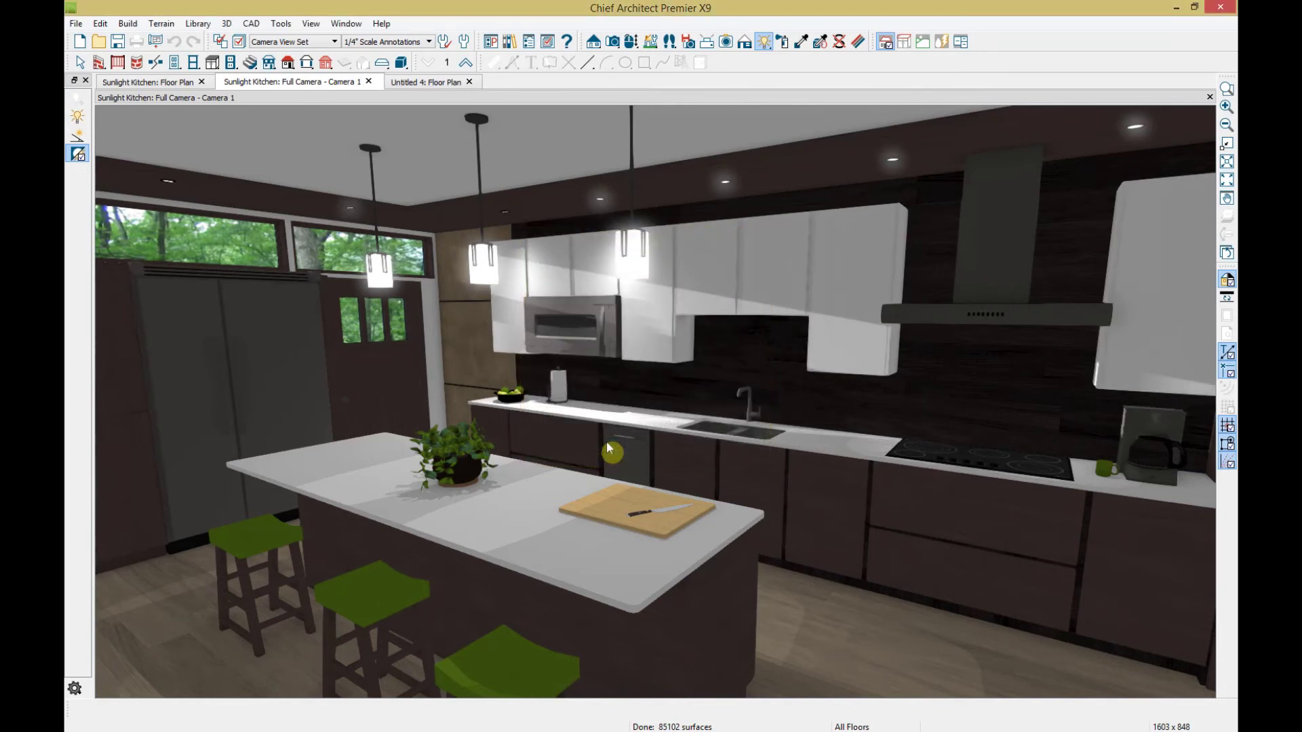